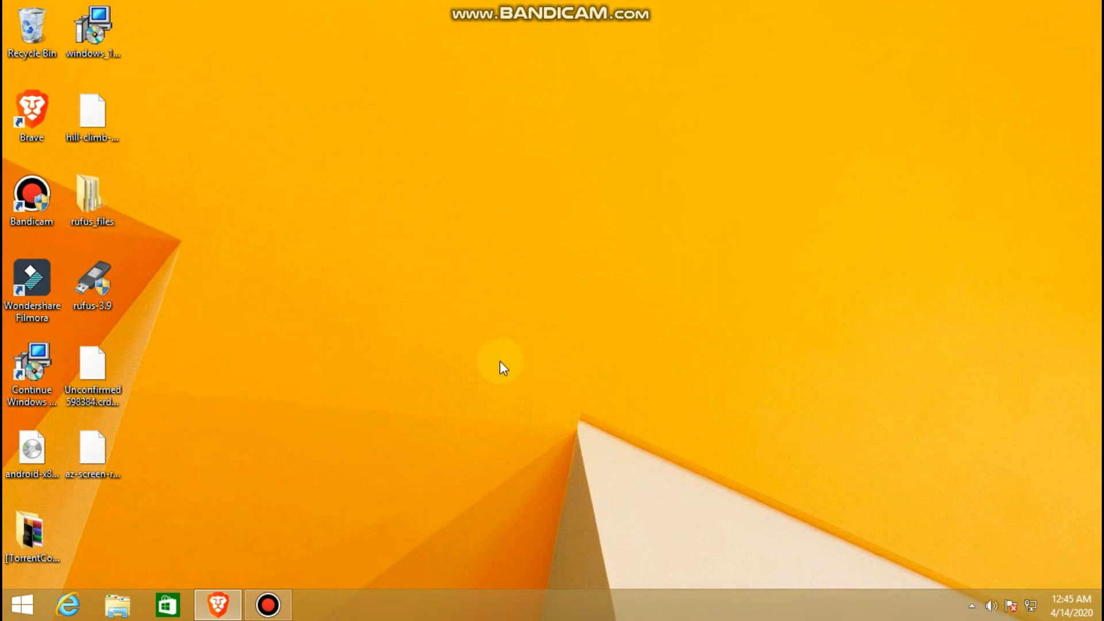
Run %temp% to open the user account's temporary files folder.
{"action": "key", "text": "super+r"}
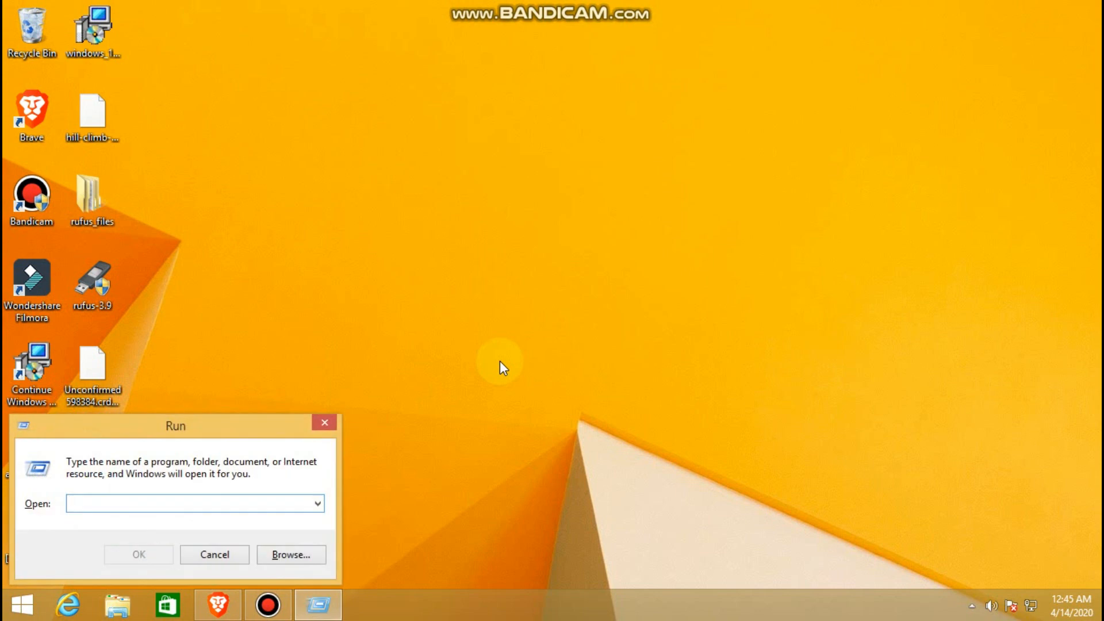
{"action": "left_click", "coordinate": [326, 424]}
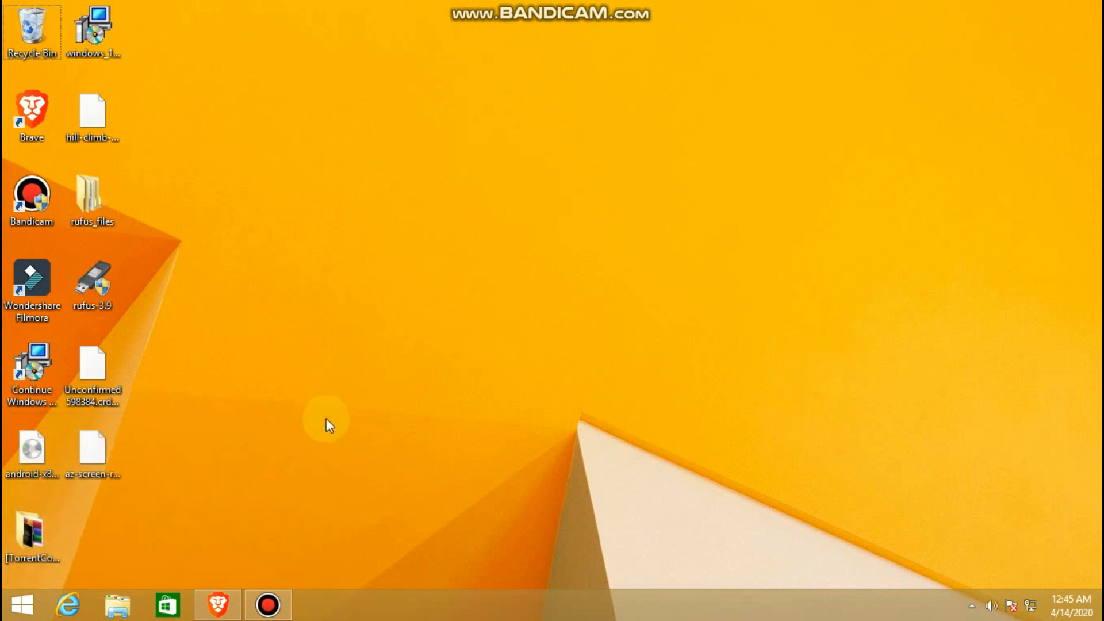
{"action": "key", "text": "super+r"}
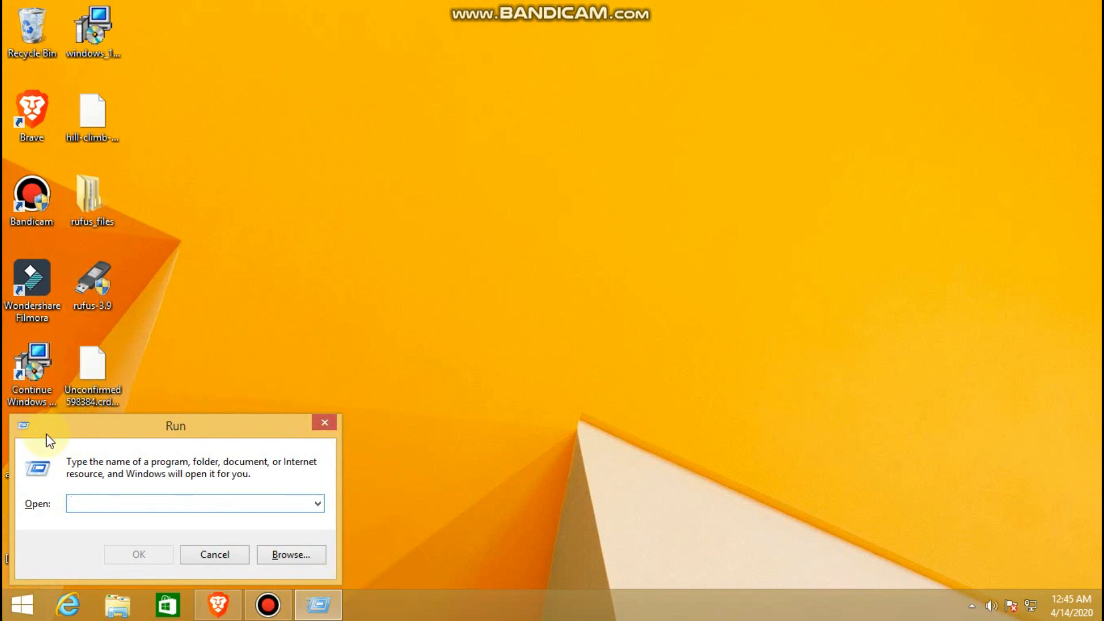
{"action": "left_click", "coordinate": [156, 502]}
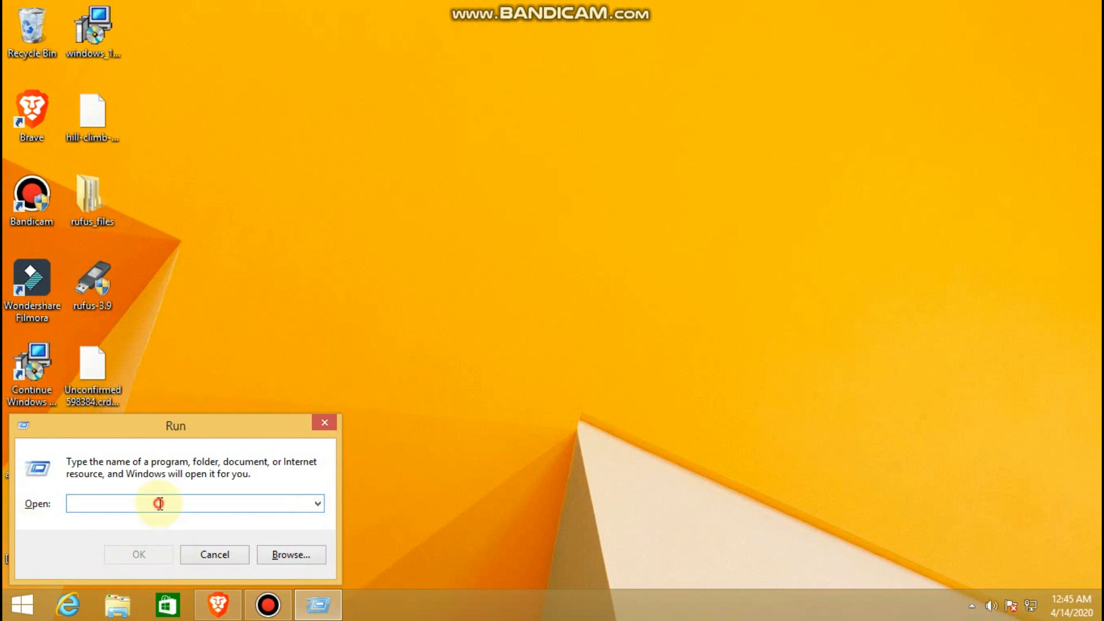
{"action": "left_click", "coordinate": [150, 503]}
{"action": "type", "text": "%"}
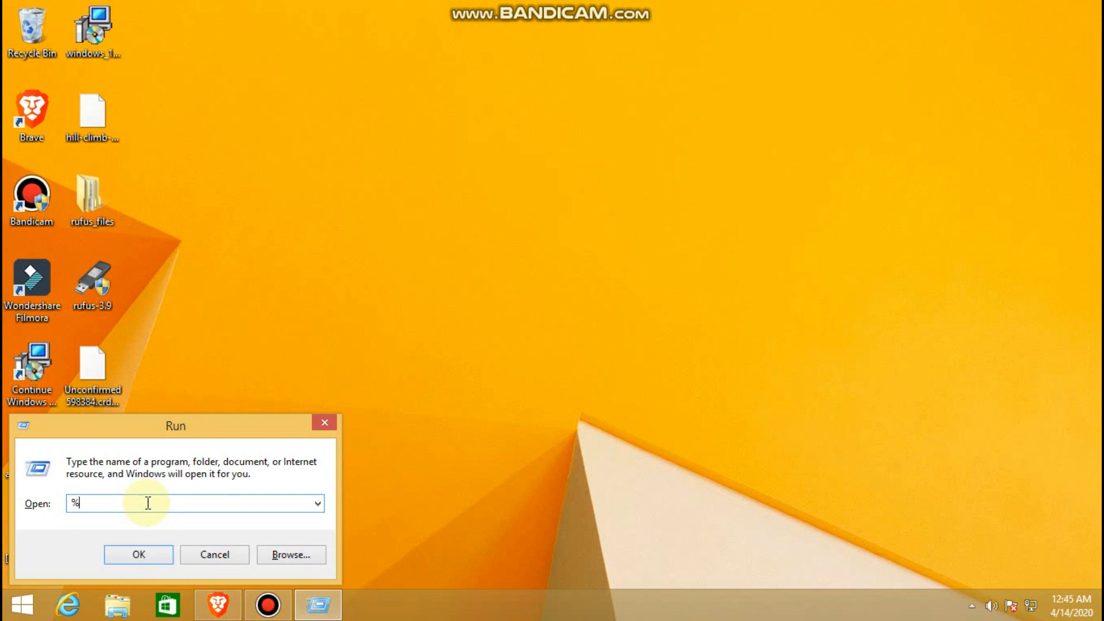
{"action": "type", "text": "temp%"}
{"action": "left_click", "coordinate": [156, 555]}
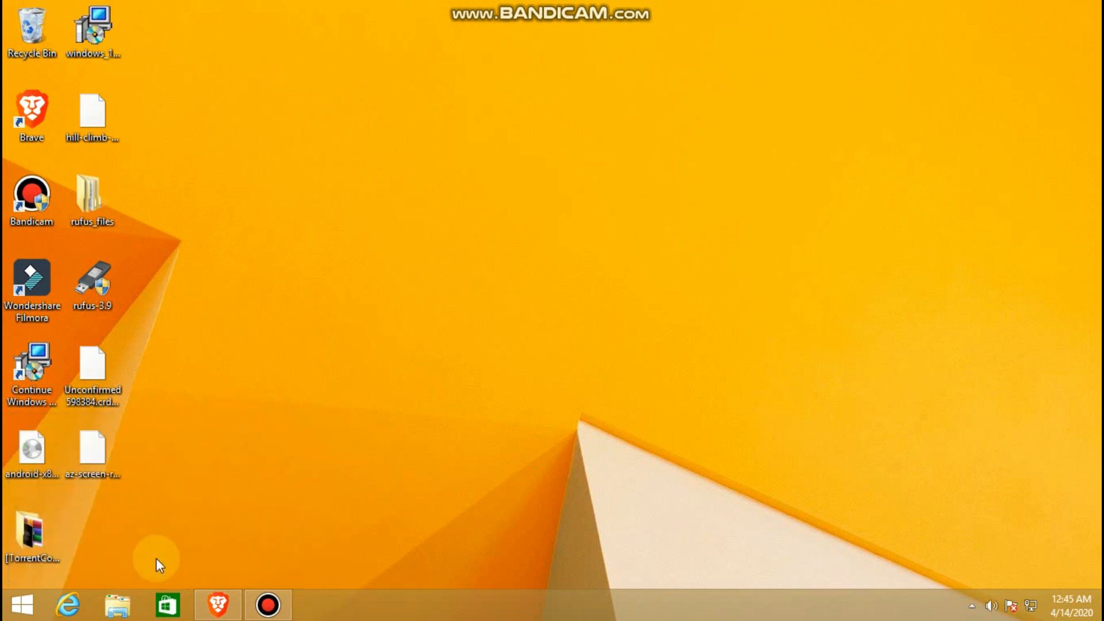
Permanently delete every item in the user's Temp folder, granting administrator permission for all current items.
{"action": "scroll", "coordinate": [561, 217], "scroll_direction": "down", "scroll_amount": 7}
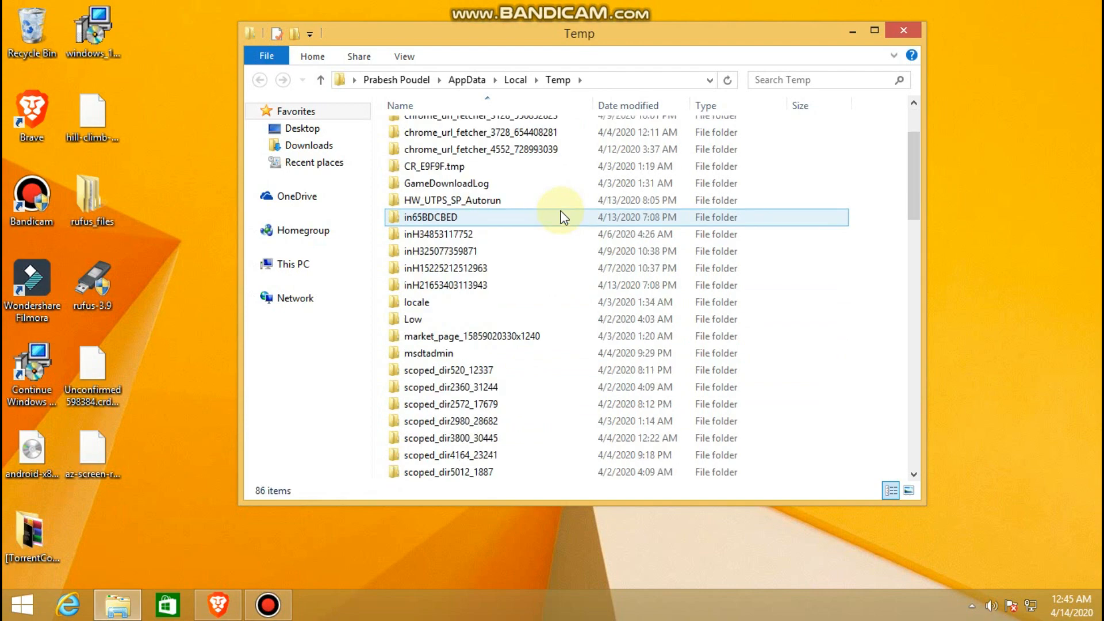
{"action": "scroll", "coordinate": [561, 216], "scroll_direction": "down", "scroll_amount": 15}
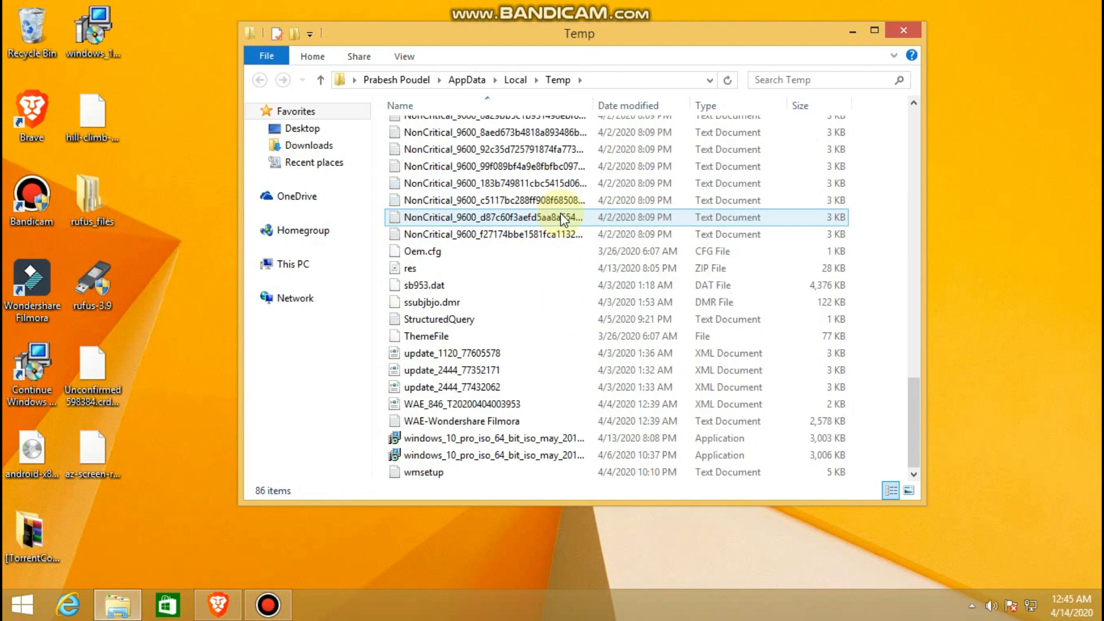
{"action": "scroll", "coordinate": [562, 217], "scroll_direction": "up", "scroll_amount": 5}
{"action": "scroll", "coordinate": [562, 217], "scroll_direction": "up", "scroll_amount": 15}
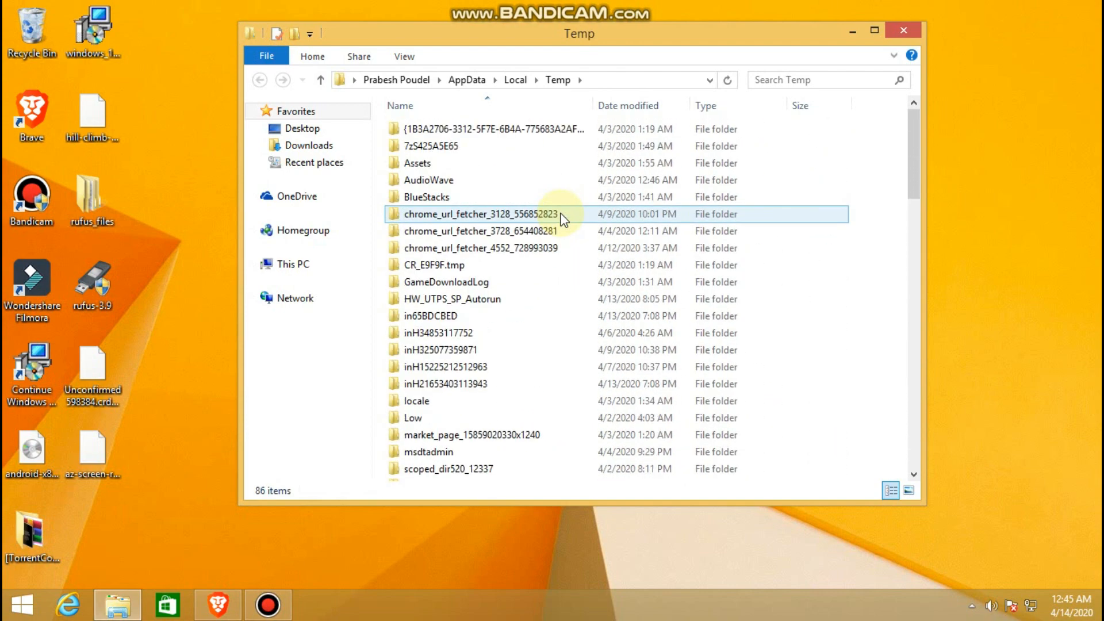
{"action": "key", "text": "ctrl+a"}
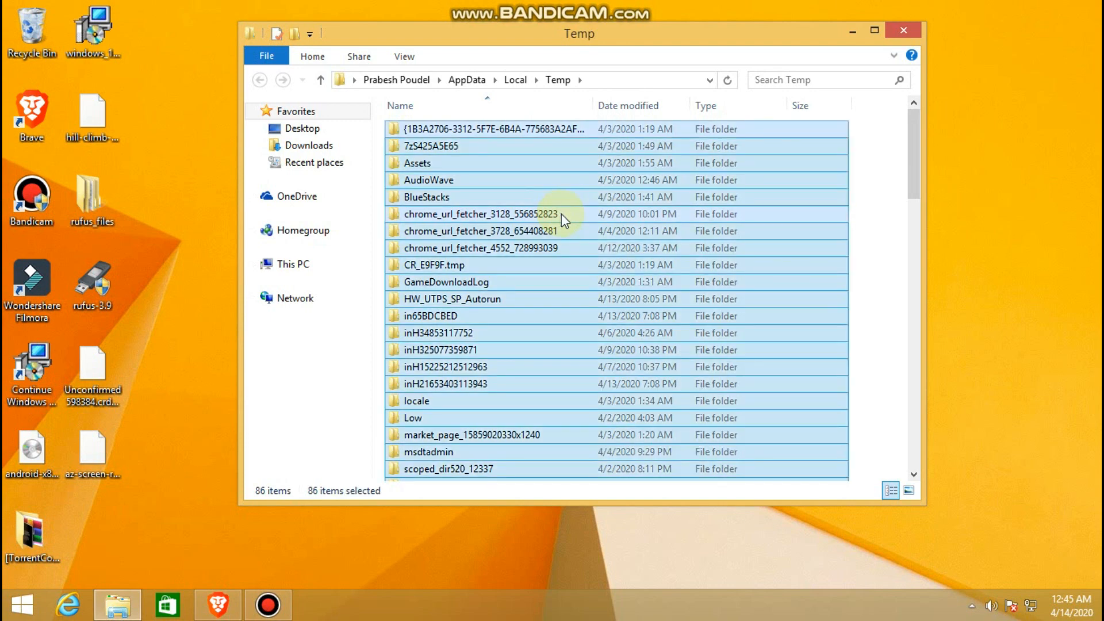
{"action": "key", "text": "shift+Delete"}
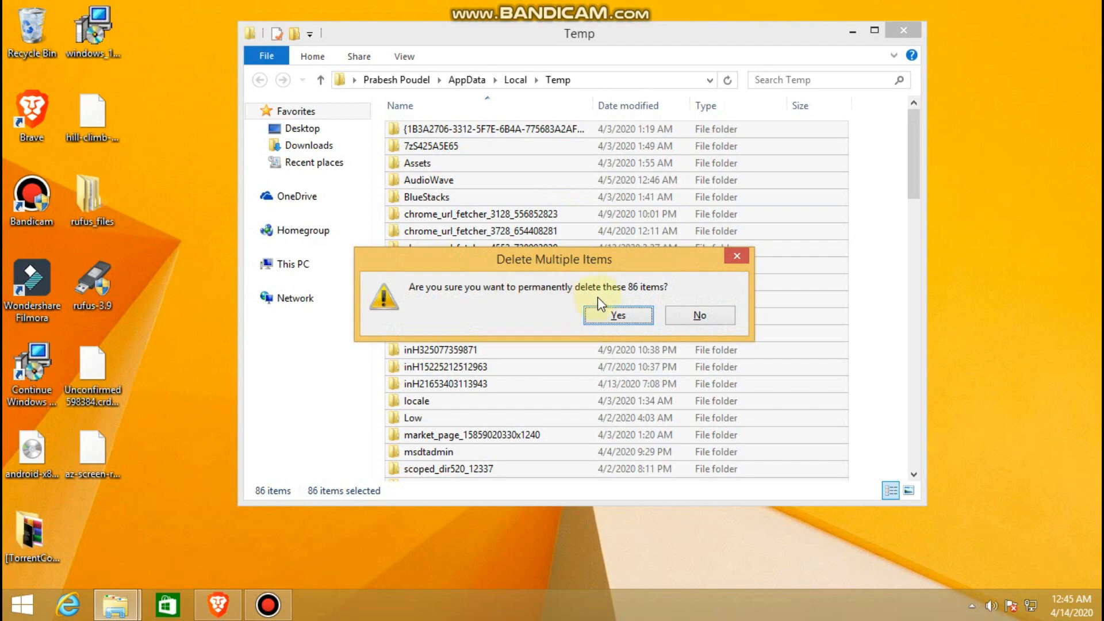
{"action": "left_click", "coordinate": [619, 320]}
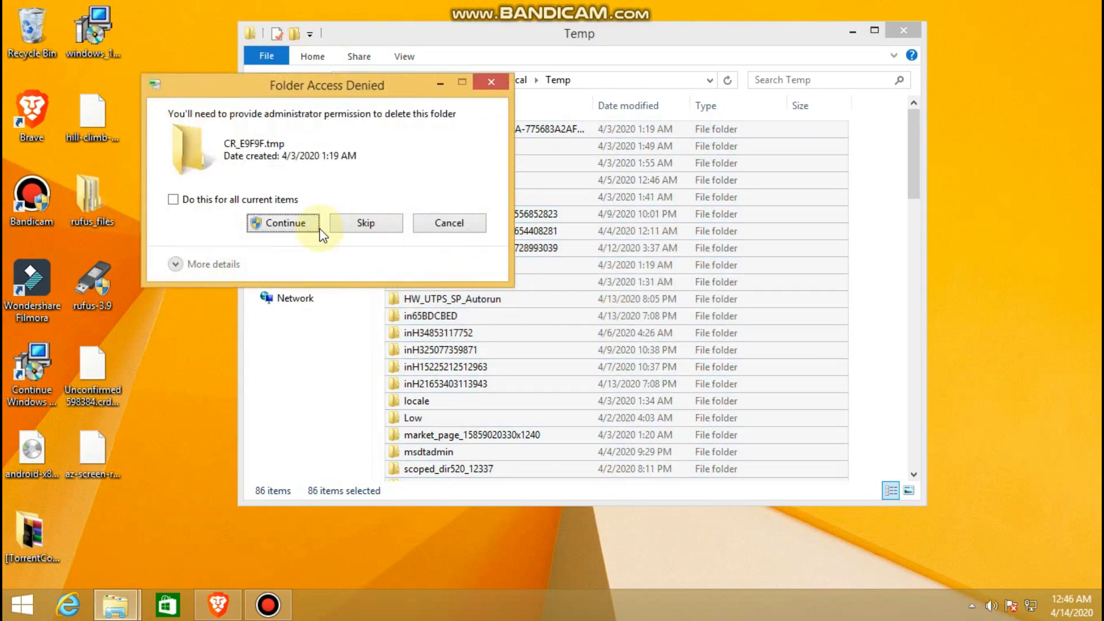
{"action": "left_click", "coordinate": [187, 200]}
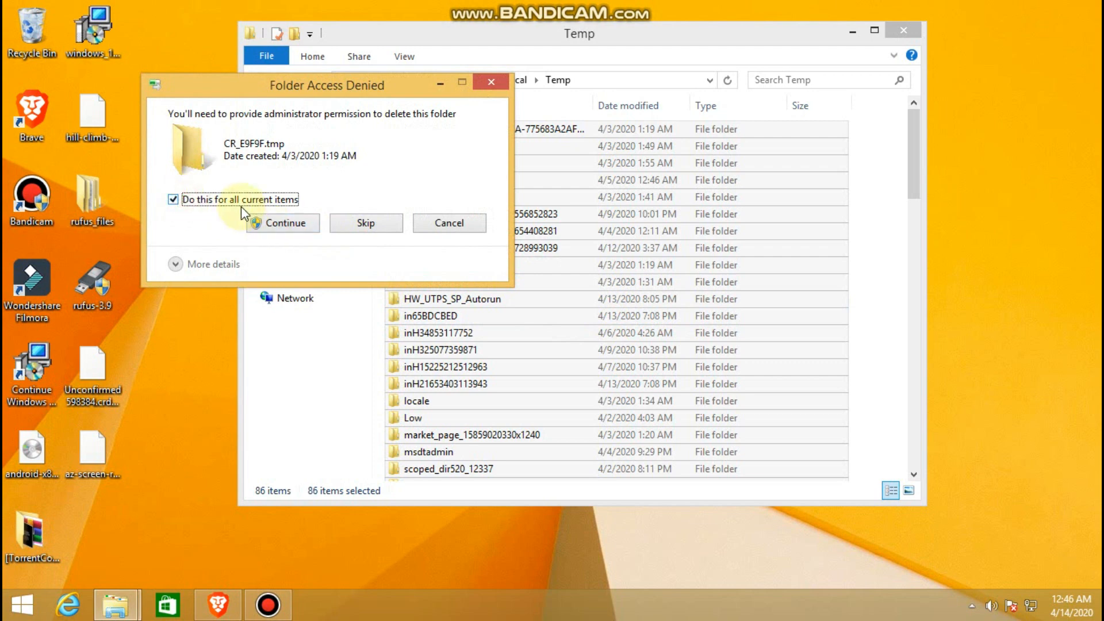
{"action": "left_click", "coordinate": [288, 223]}
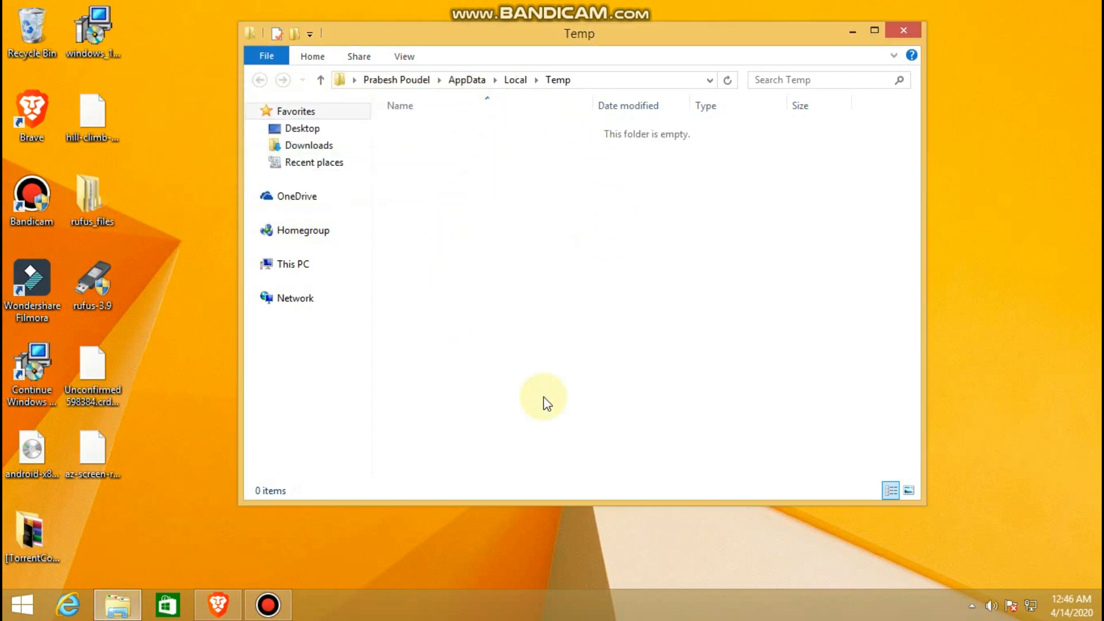
Close the emptied Temp folder window and refresh the desktop.
{"action": "left_click", "coordinate": [907, 36]}
{"action": "right_click", "coordinate": [780, 129]}
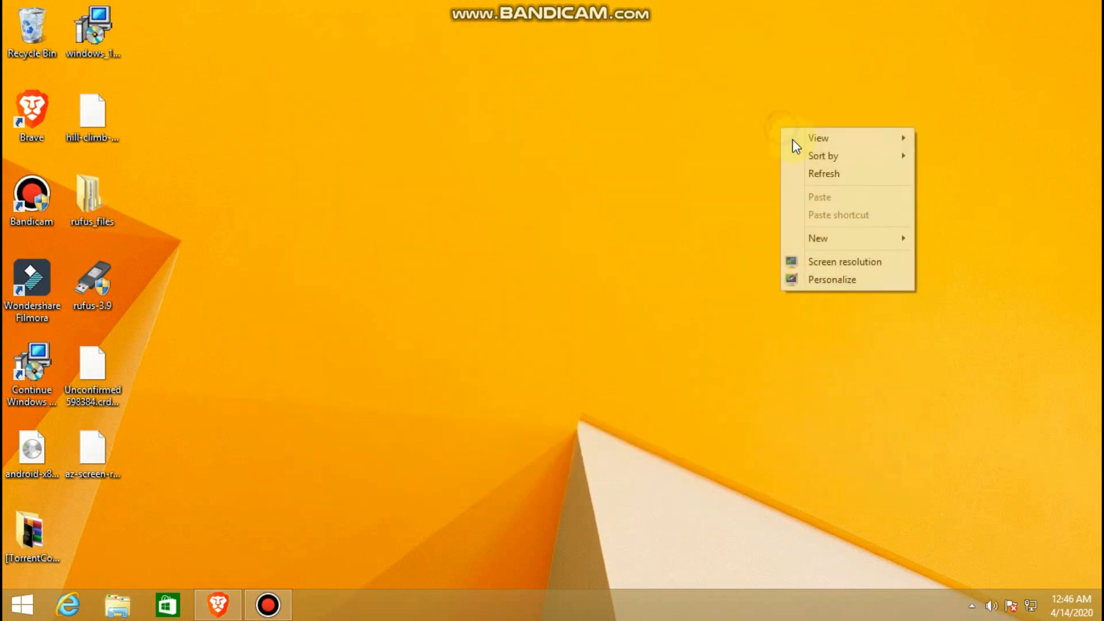
{"action": "left_click", "coordinate": [812, 173]}
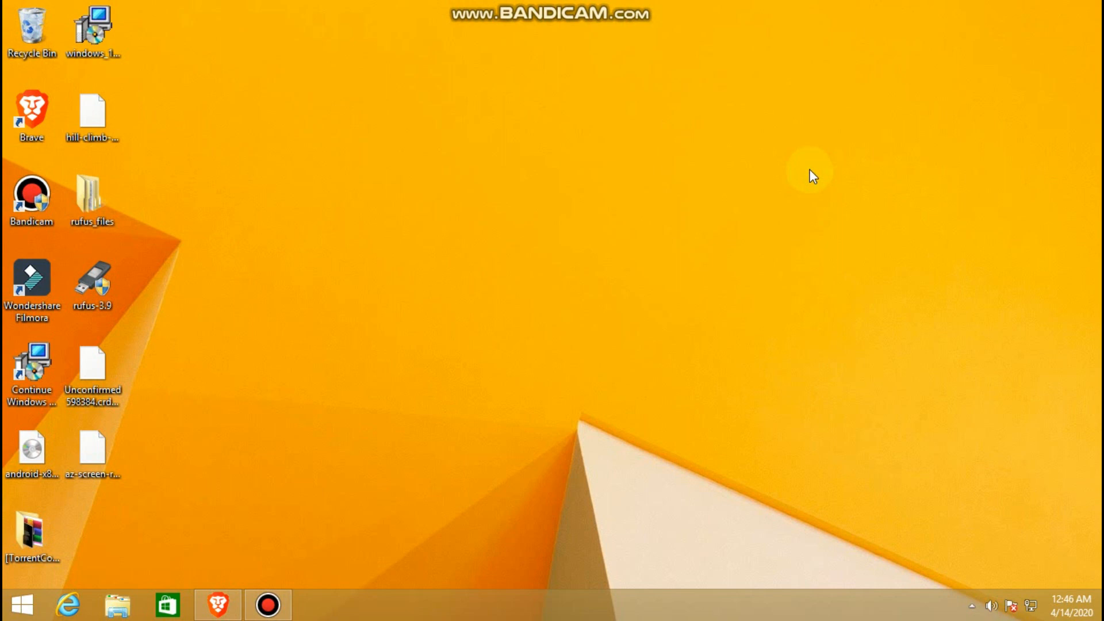
Run temp to open the Windows Temp folder, granting permanent access to it.
{"action": "key", "text": "super+r"}
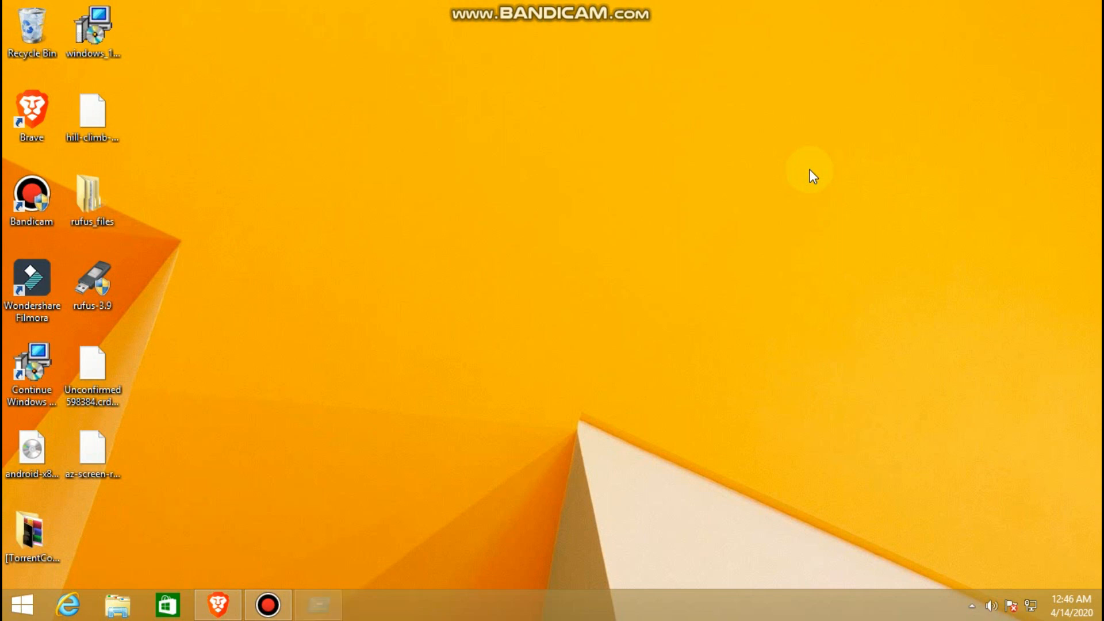
{"action": "key", "text": "BackSpace"}
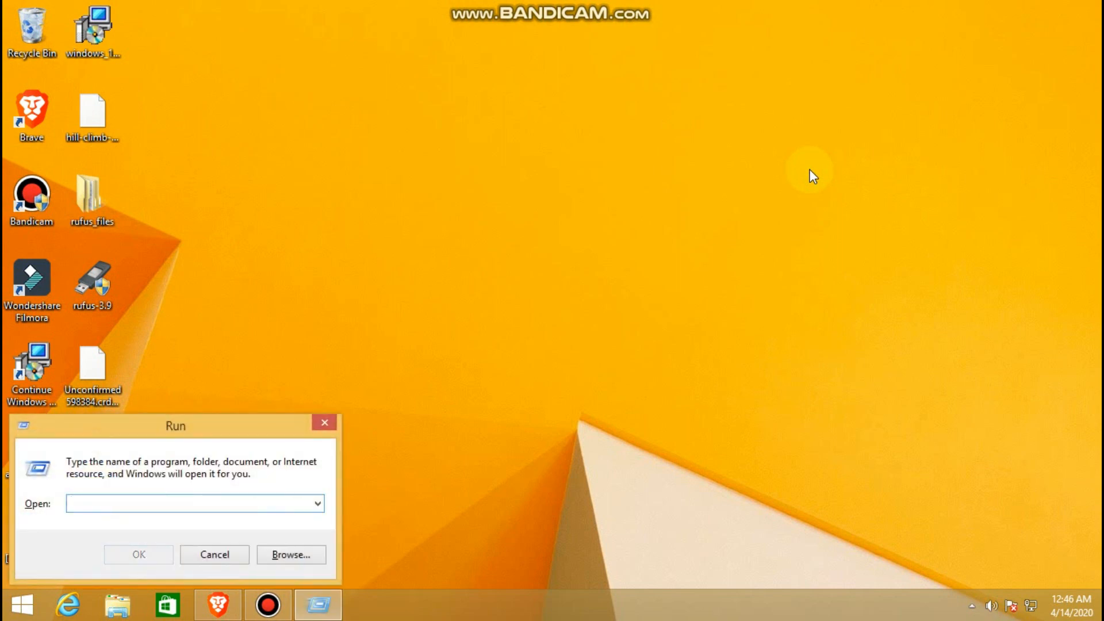
{"action": "type", "text": "temp"}
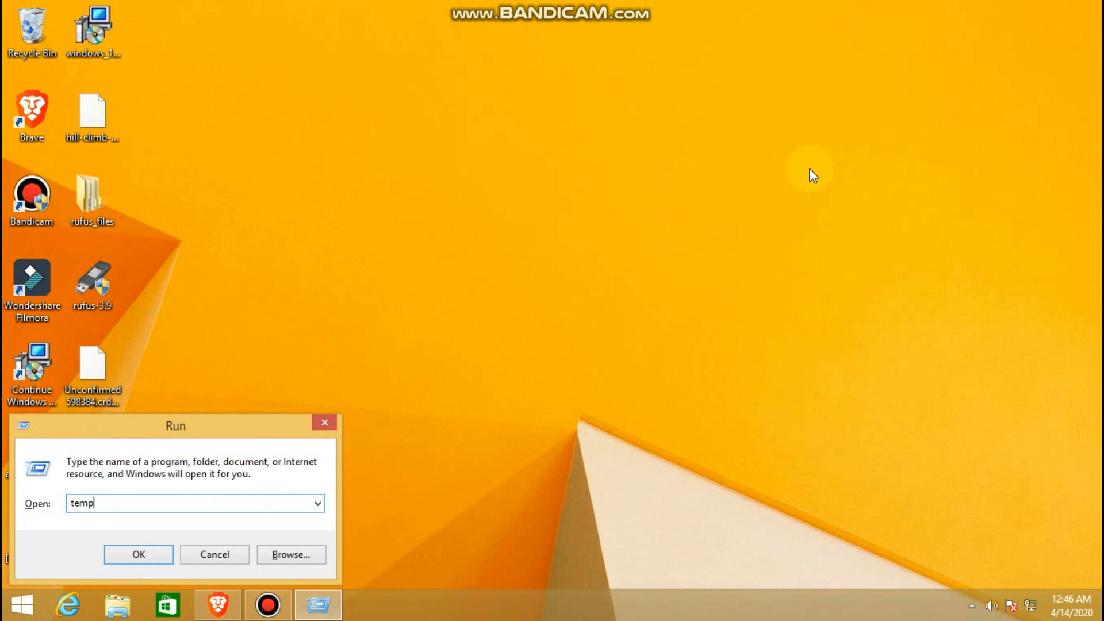
{"action": "key", "text": "Return"}
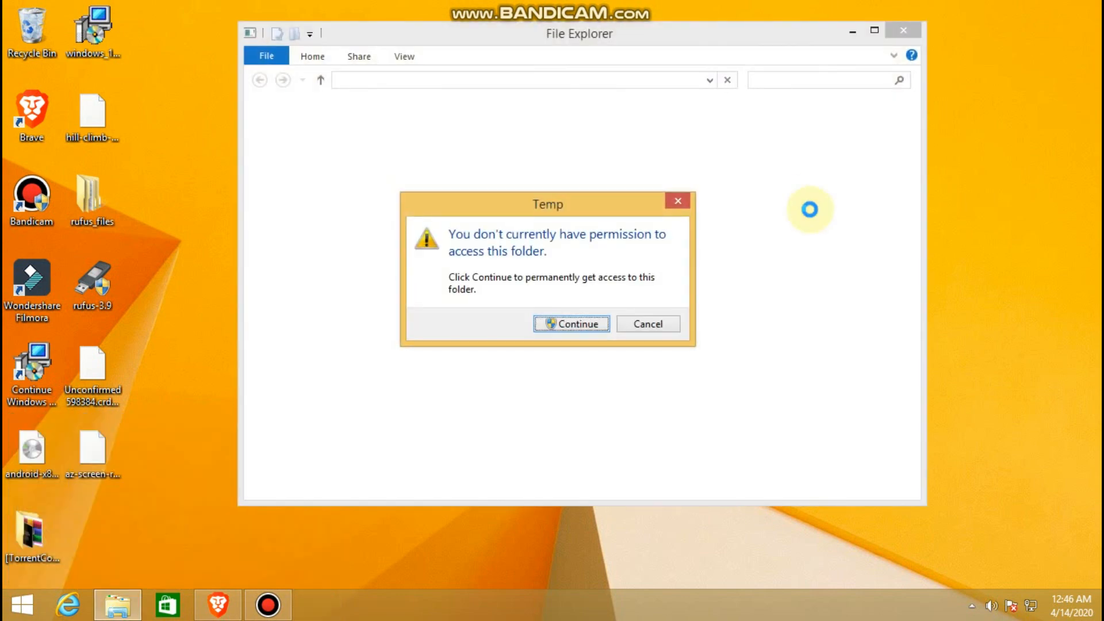
{"action": "left_click", "coordinate": [573, 325]}
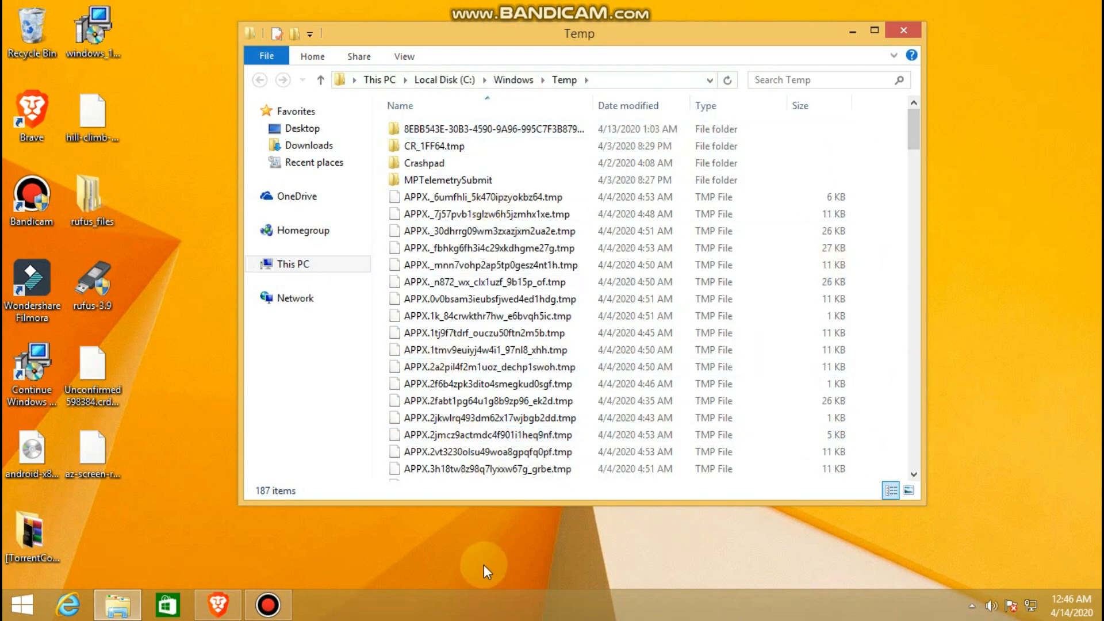
Permanently delete all items in the Windows Temp folder with administrator permission for all current items, and close the window.
{"action": "key", "text": "ctrl+a"}
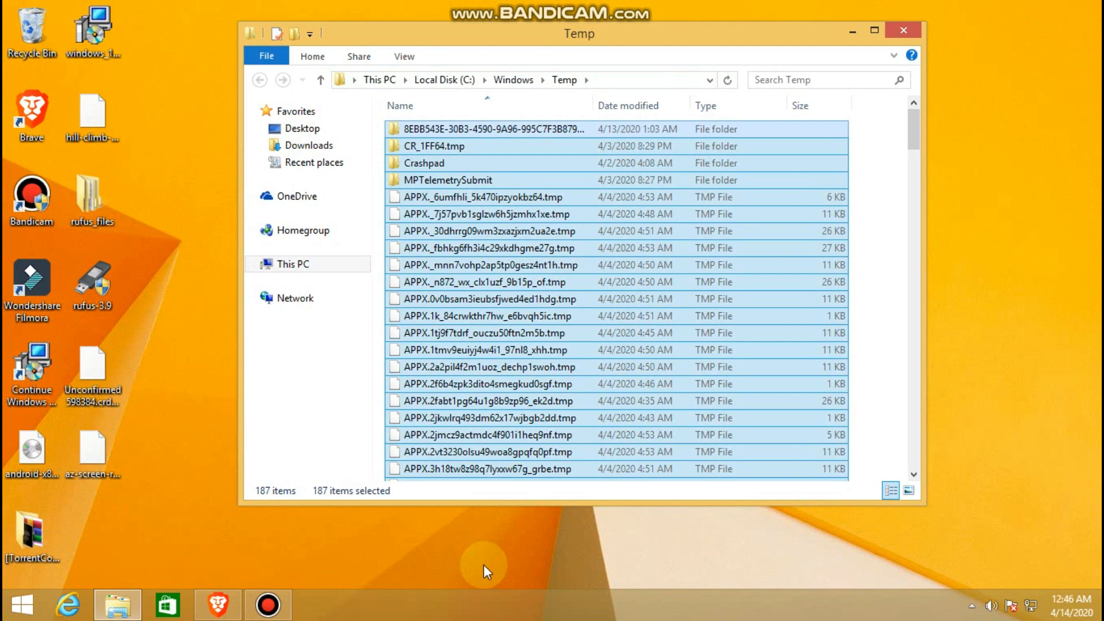
{"action": "key", "text": "shift+Delete"}
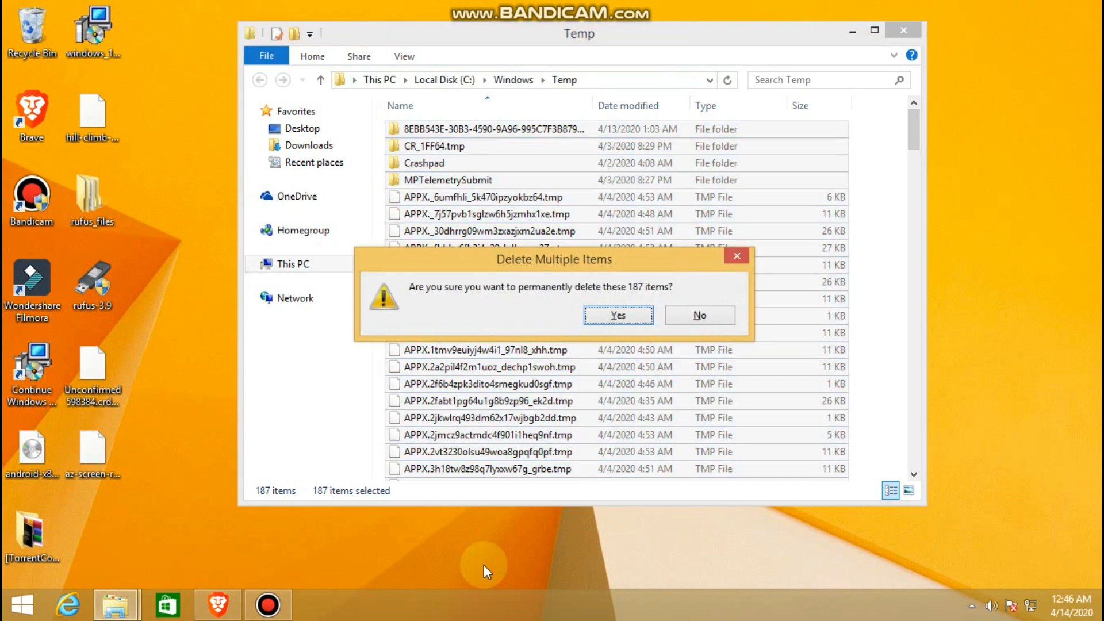
{"action": "key", "text": "Return"}
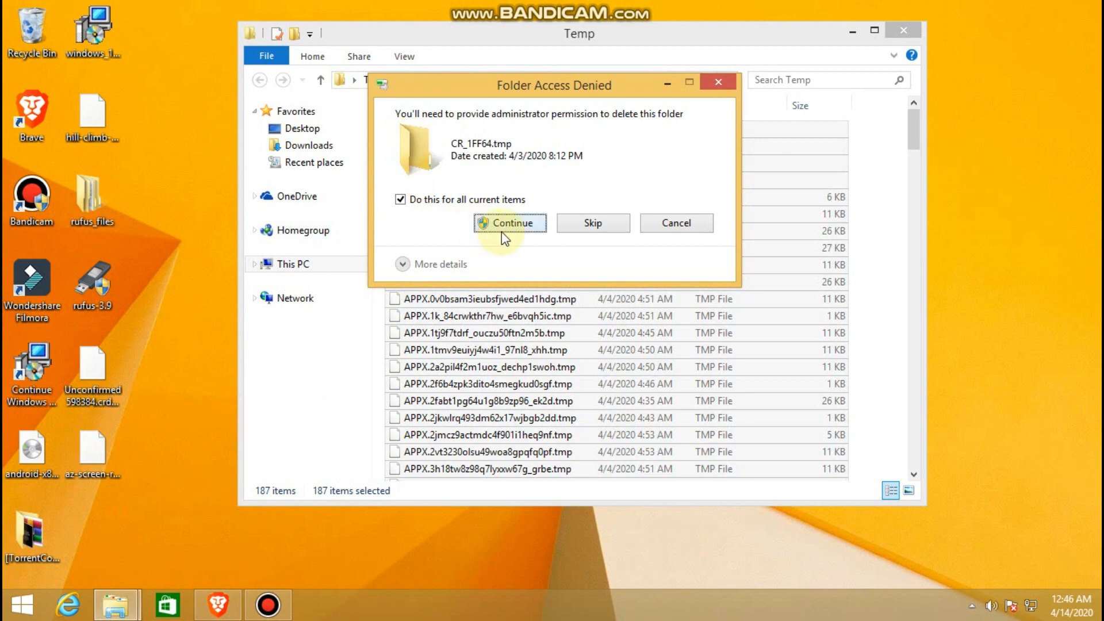
{"action": "left_click", "coordinate": [501, 230]}
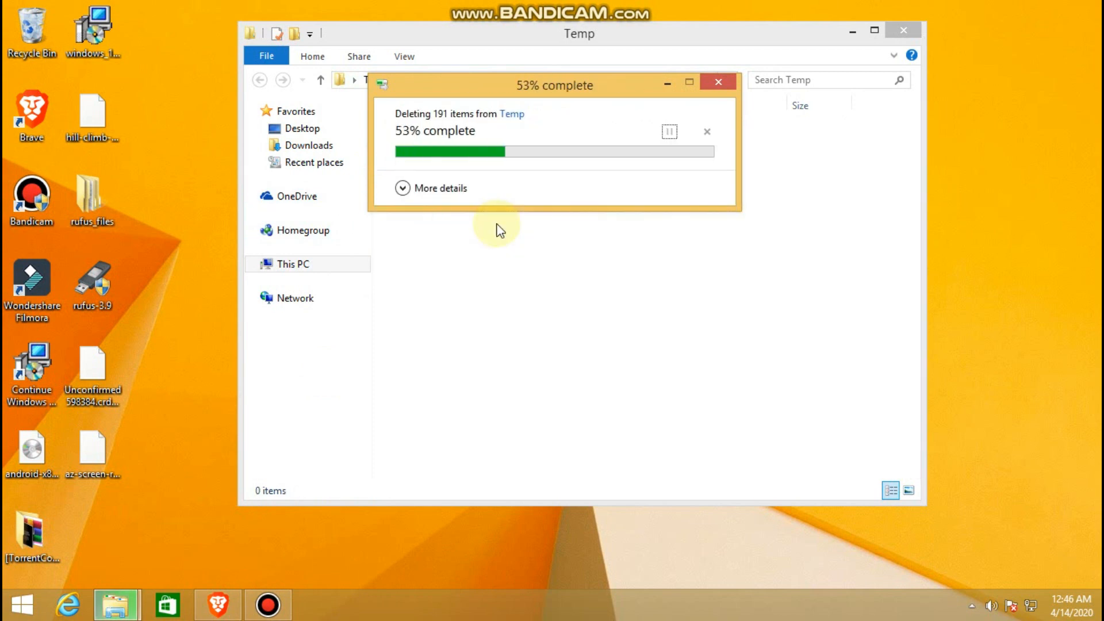
{"action": "left_click", "coordinate": [904, 32]}
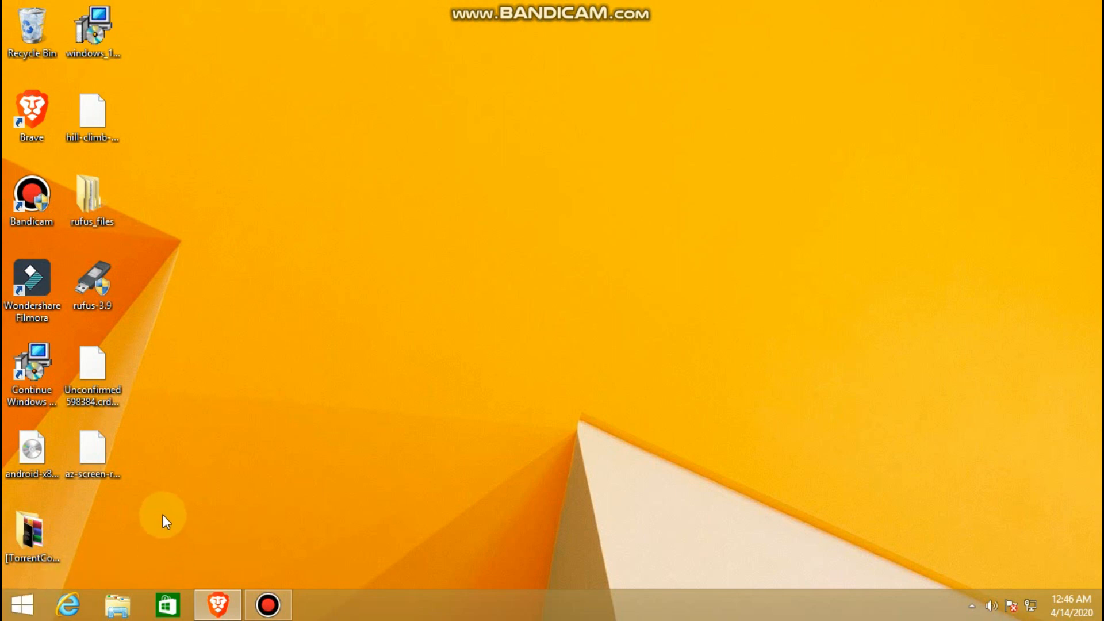
Run recent to open the folder of recently used item shortcuts.
{"action": "key", "text": "super+r"}
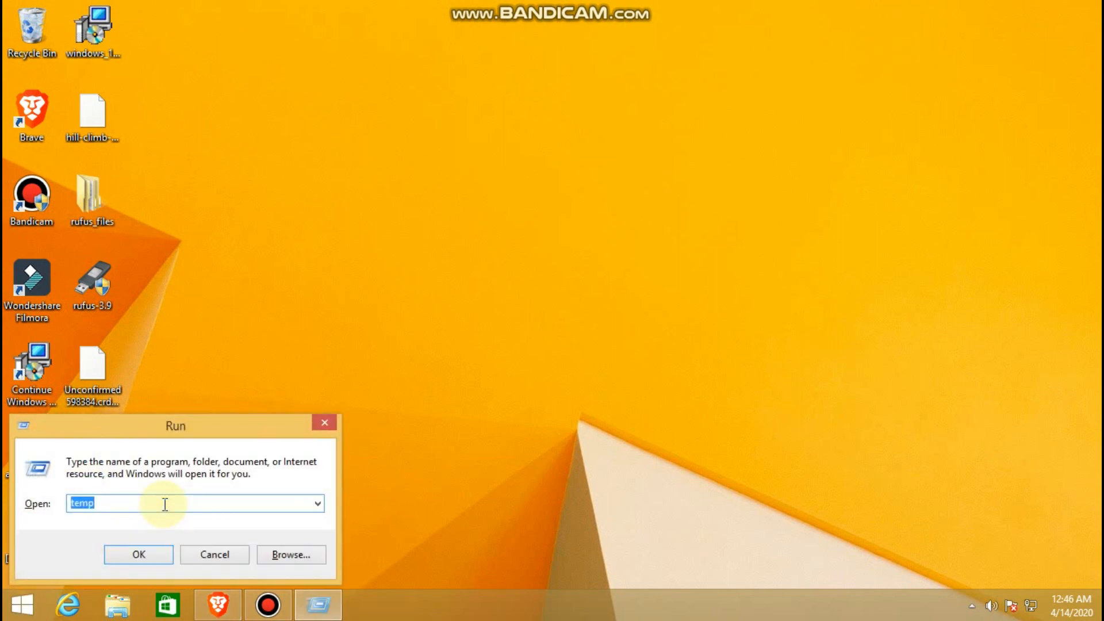
{"action": "type", "text": "rec"}
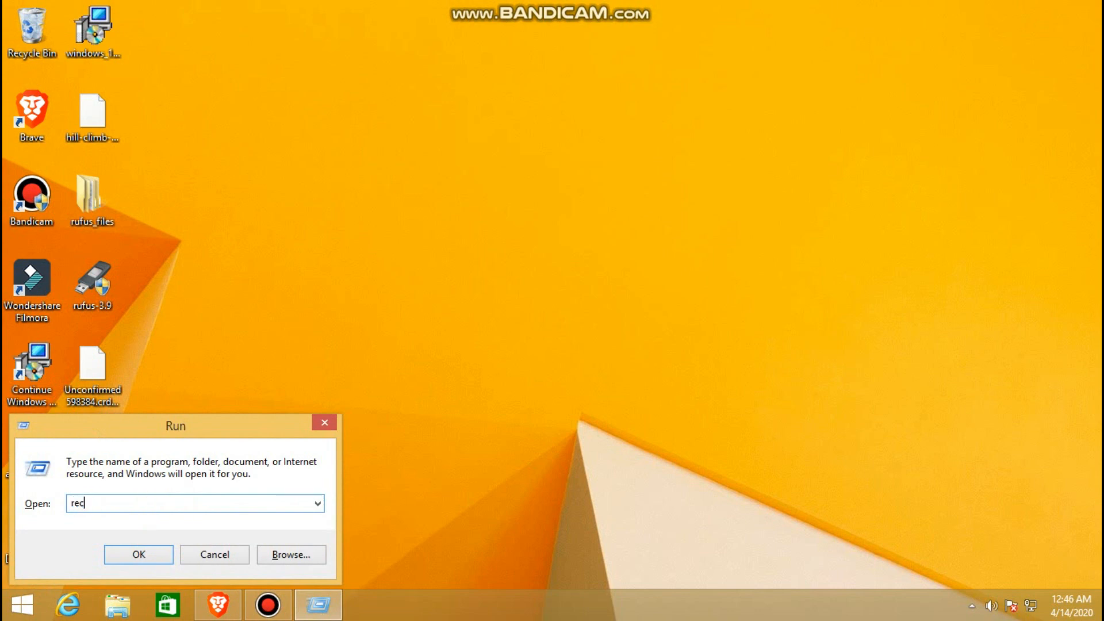
{"action": "type", "text": "ent"}
{"action": "key", "text": "Return"}
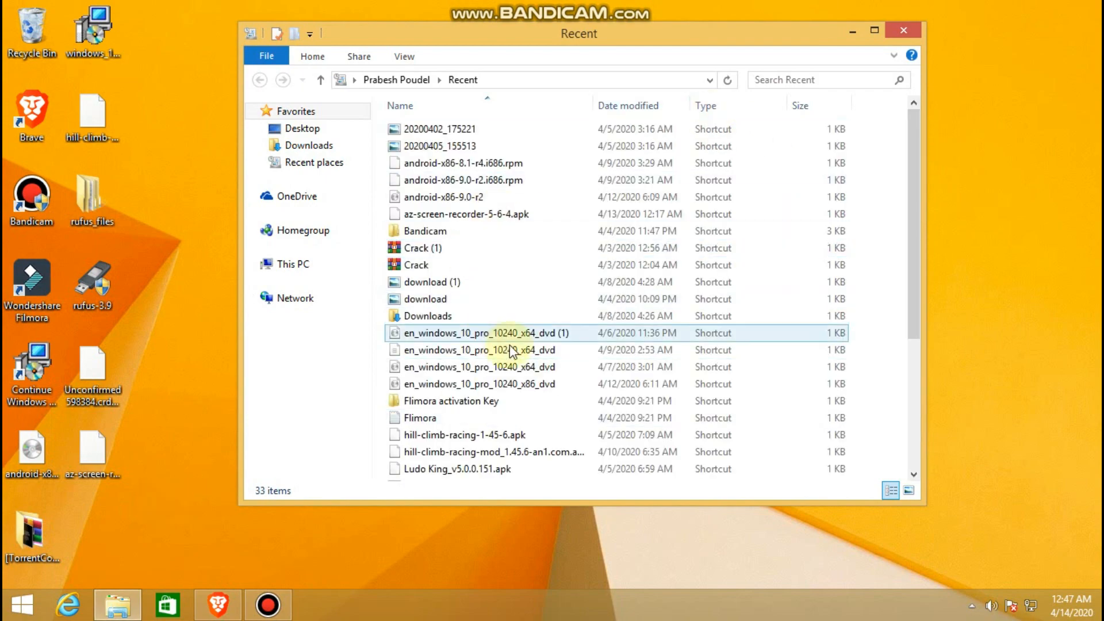
Delete all the shortcuts in the Recent folder and close its window.
{"action": "scroll", "coordinate": [509, 345], "scroll_direction": "down", "scroll_amount": 4}
{"action": "scroll", "coordinate": [519, 346], "scroll_direction": "up", "scroll_amount": 4}
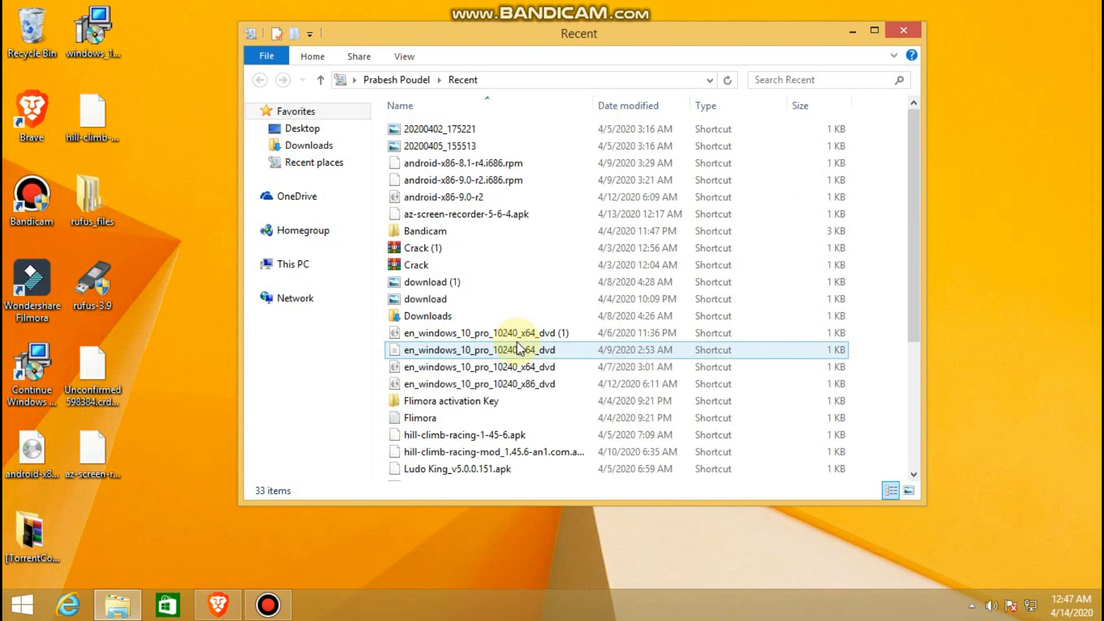
{"action": "key", "text": "ctrl+a"}
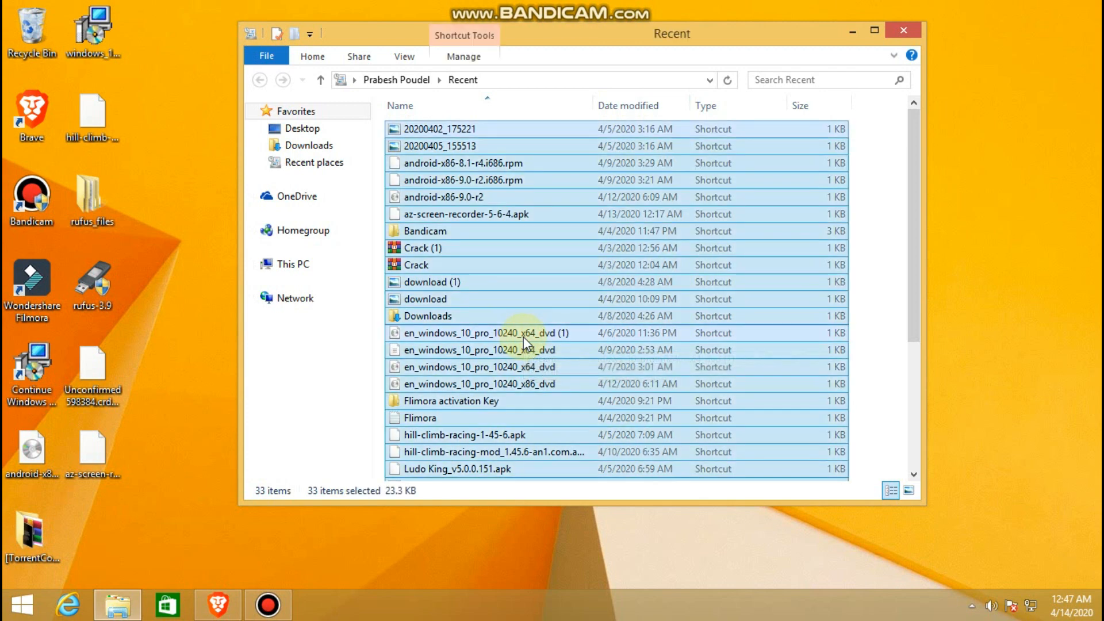
{"action": "key", "text": "Delete"}
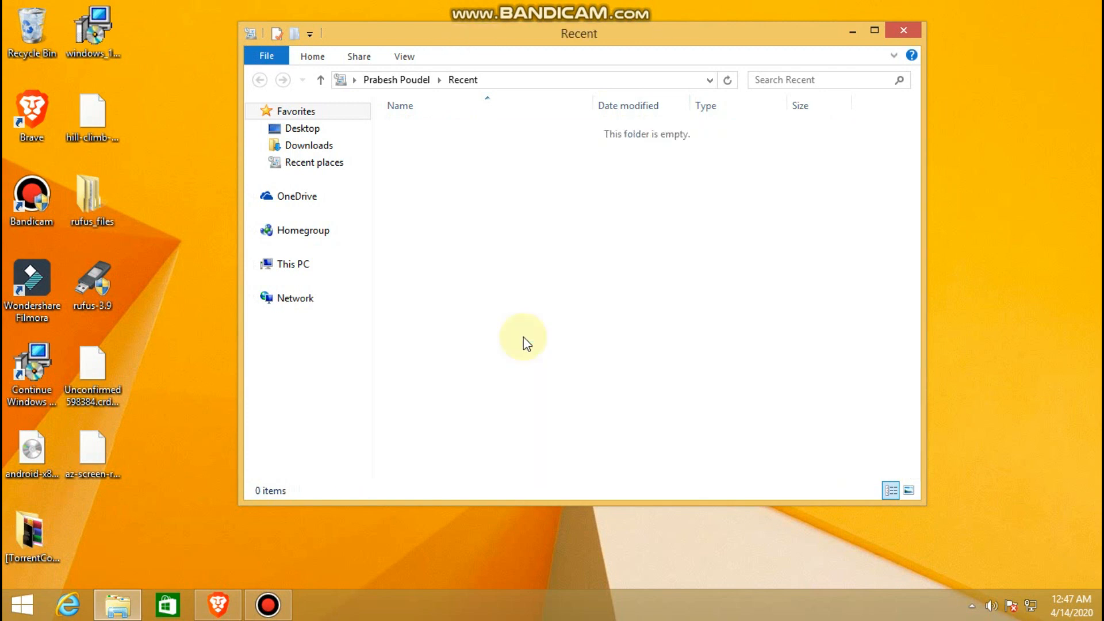
{"action": "left_click", "coordinate": [906, 33]}
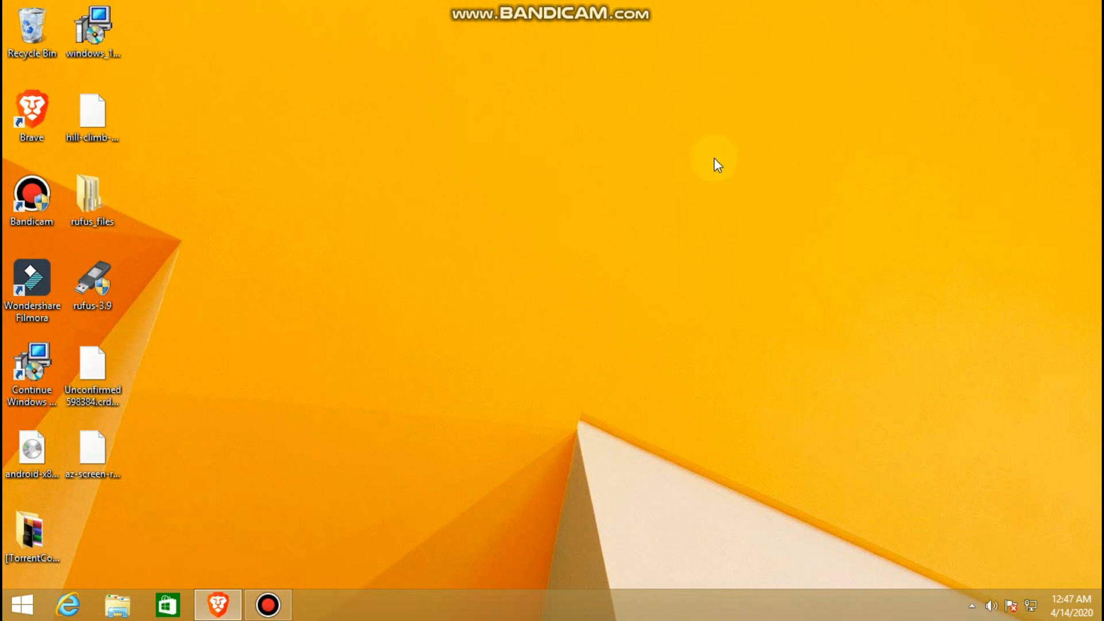
Run prefetch to open the Windows Prefetch folder, granting permanent access to it.
{"action": "key", "text": "super+r"}
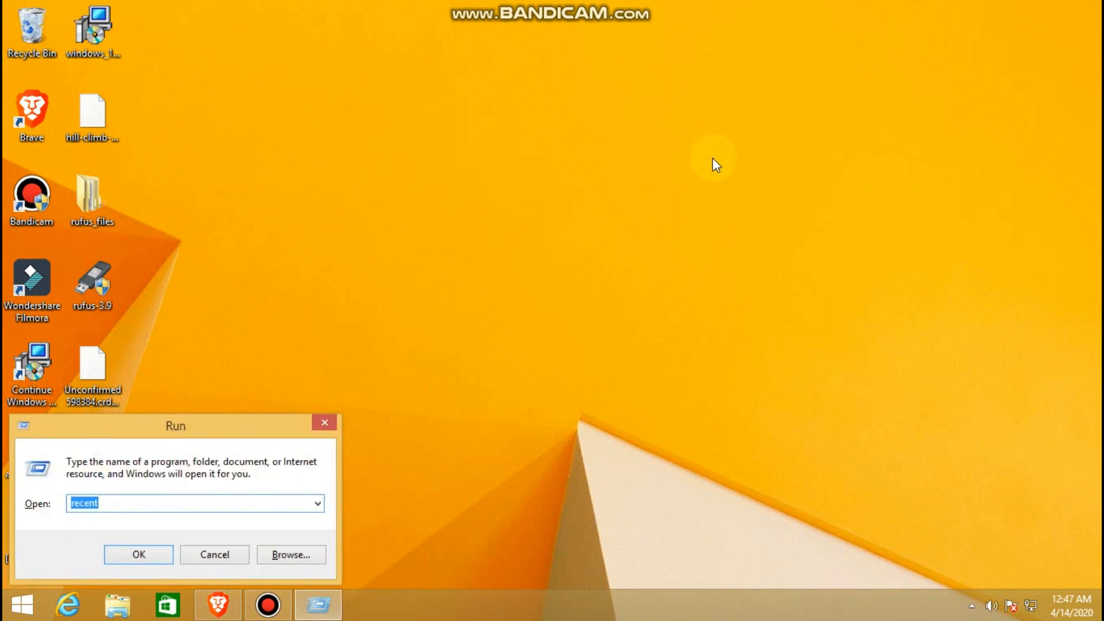
{"action": "type", "text": "prefetch"}
{"action": "key", "text": "Return"}
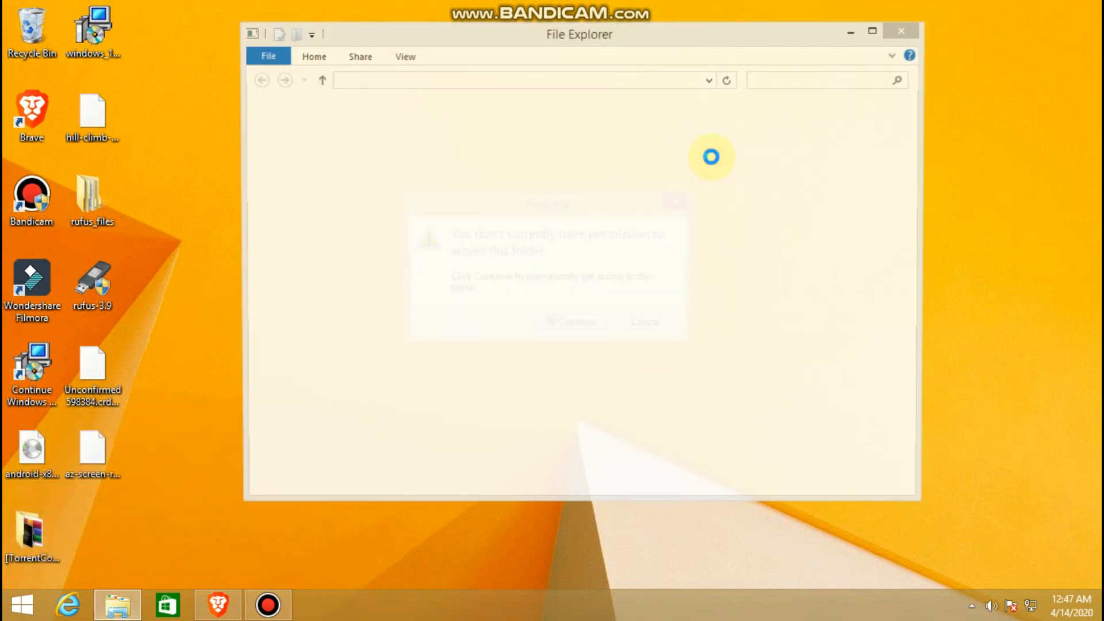
{"action": "left_click", "coordinate": [569, 325]}
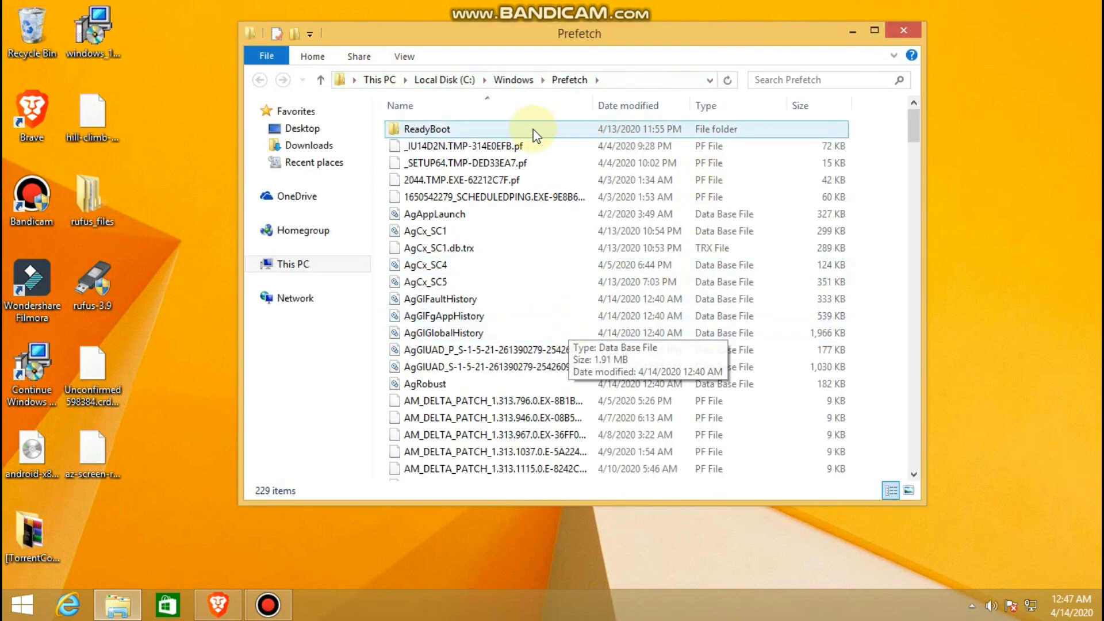
Delete all the items in the Prefetch folder, close its window and refresh the desktop.
{"action": "scroll", "coordinate": [628, 255], "scroll_direction": "down", "scroll_amount": 1}
{"action": "scroll", "coordinate": [628, 256], "scroll_direction": "down", "scroll_amount": 20}
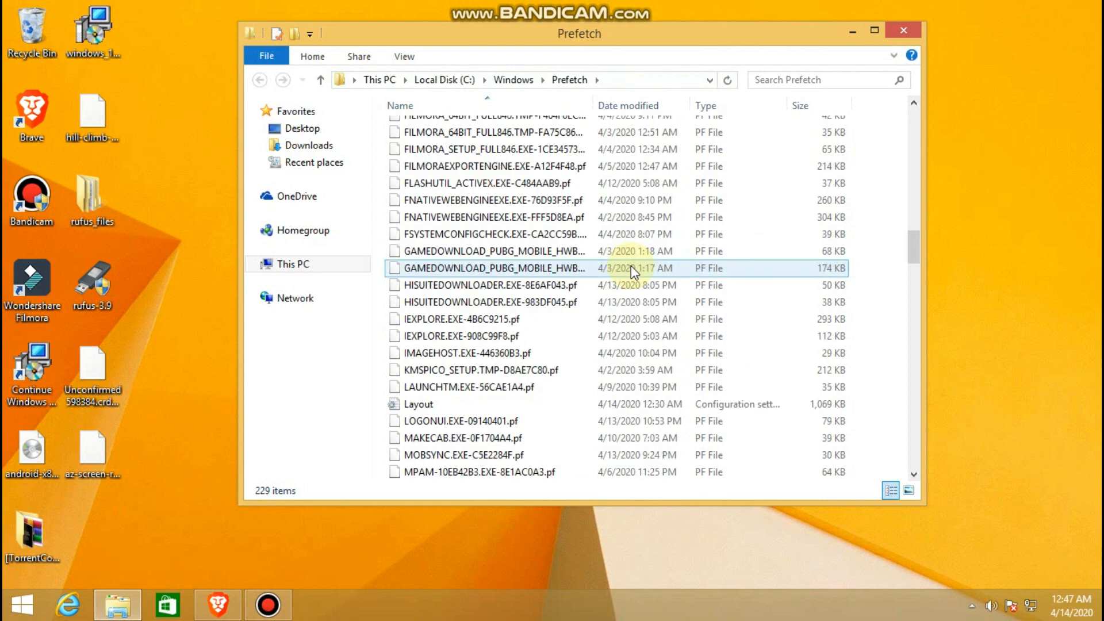
{"action": "scroll", "coordinate": [630, 266], "scroll_direction": "down", "scroll_amount": 6}
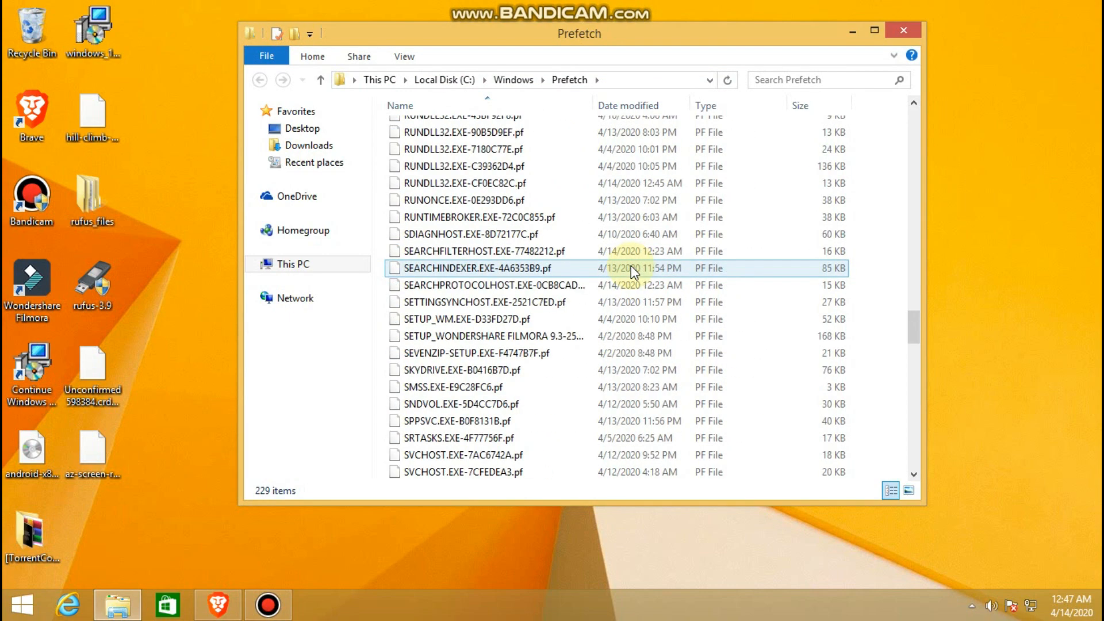
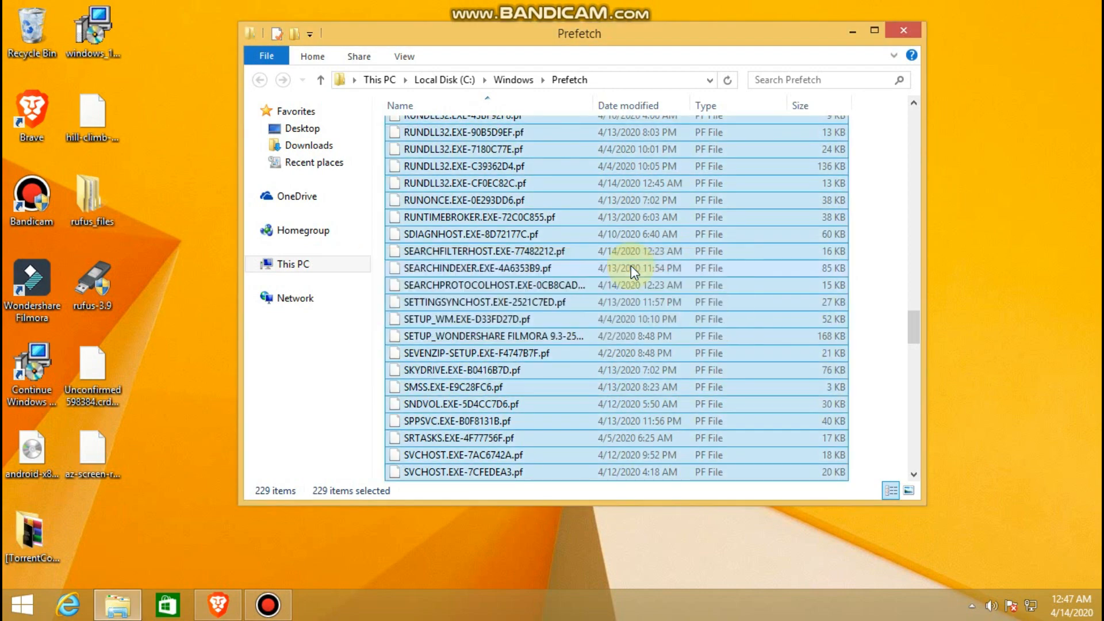
{"action": "key", "text": "Delete"}
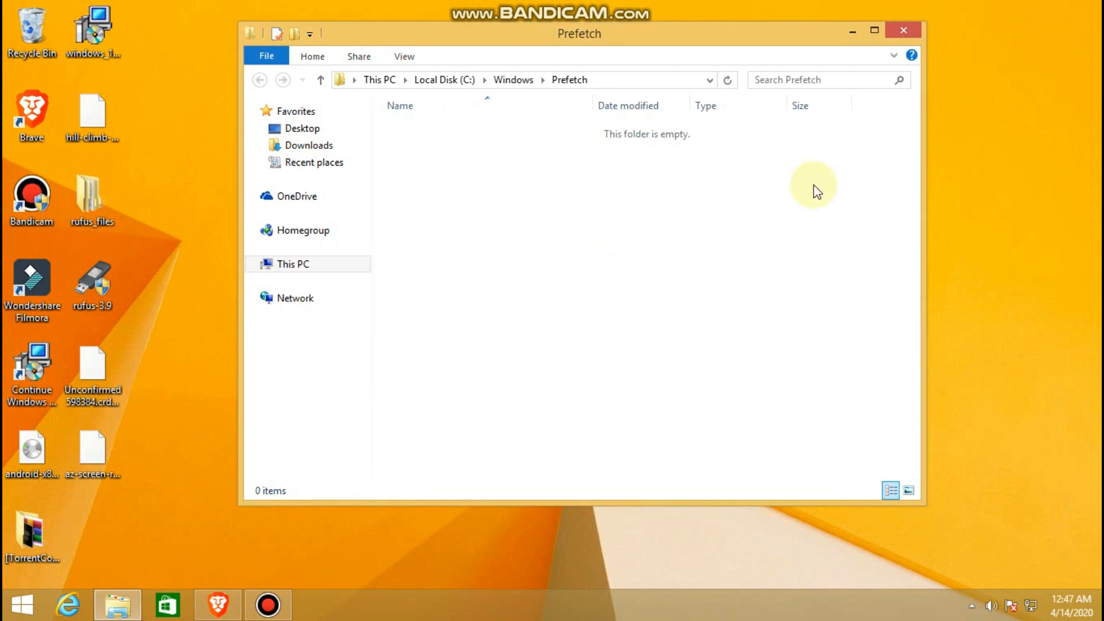
{"action": "left_click", "coordinate": [904, 31]}
{"action": "right_click", "coordinate": [581, 197]}
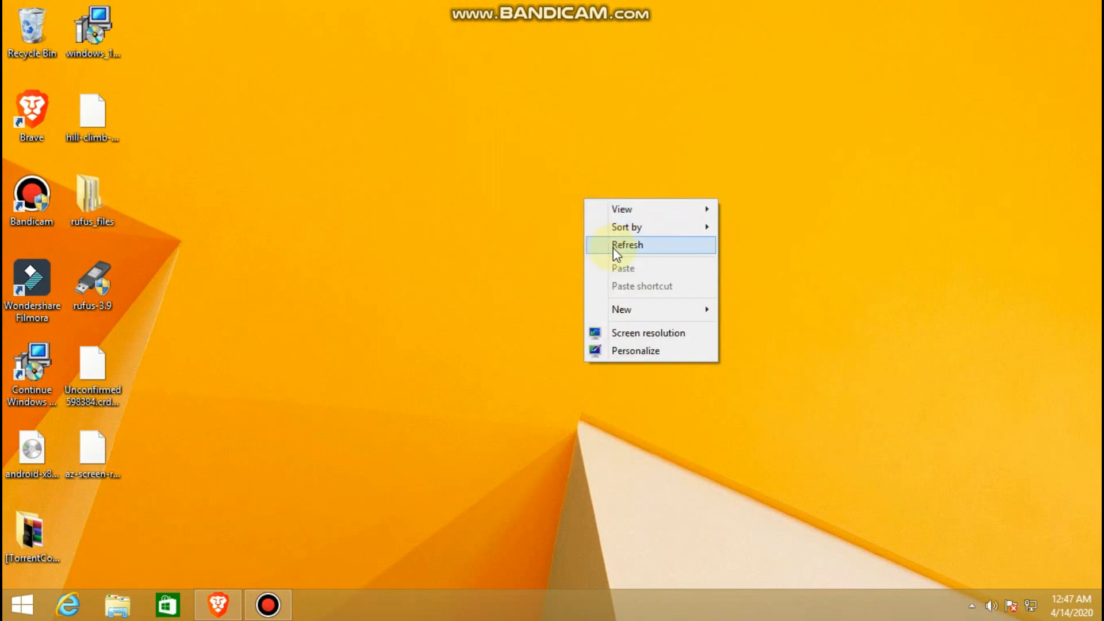
{"action": "left_click", "coordinate": [613, 247]}
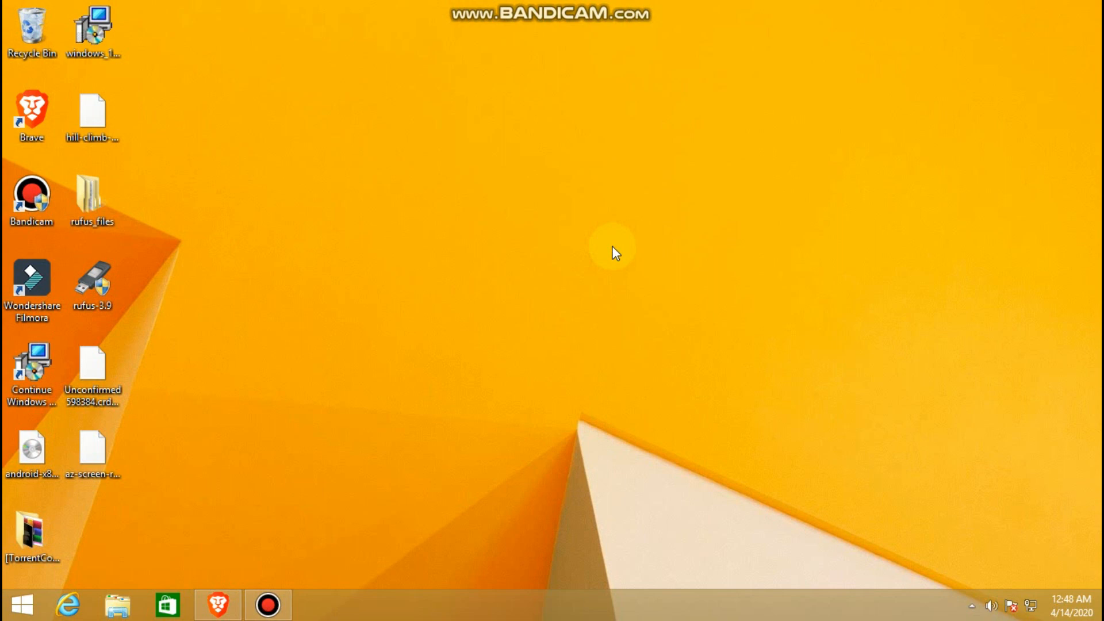
Run msconfig to open System Configuration and show its boot settings.
{"action": "key", "text": "super+r"}
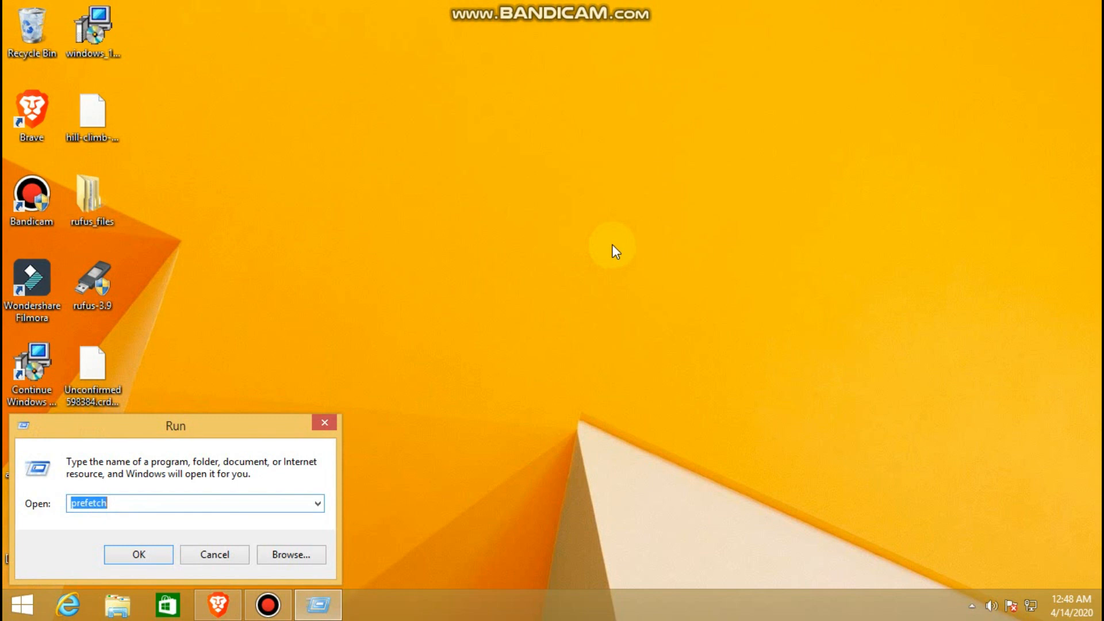
{"action": "type", "text": "msconfig"}
{"action": "key", "text": "Return"}
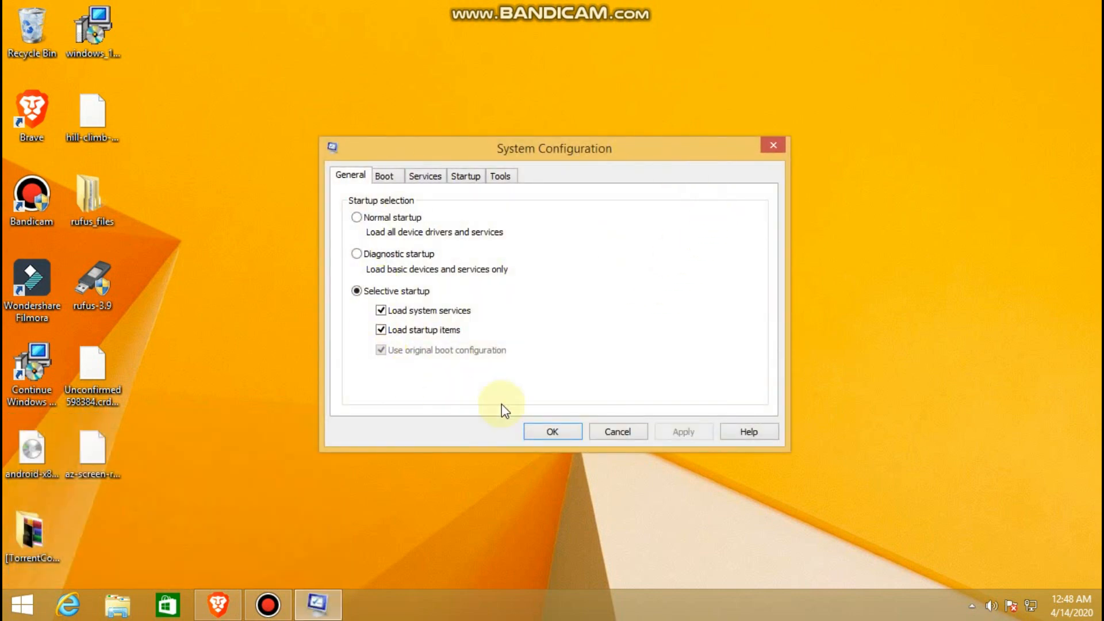
{"action": "left_click", "coordinate": [385, 178]}
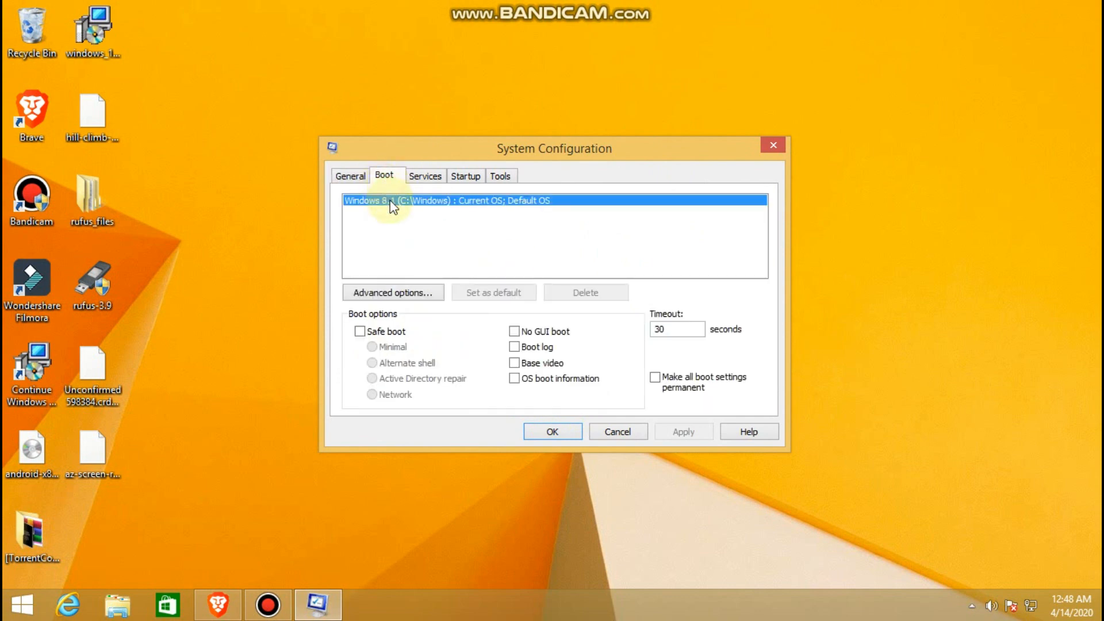
Set the boot timeout to 3 seconds and enable No GUI boot for Windows 8.1.
{"action": "left_click", "coordinate": [667, 330]}
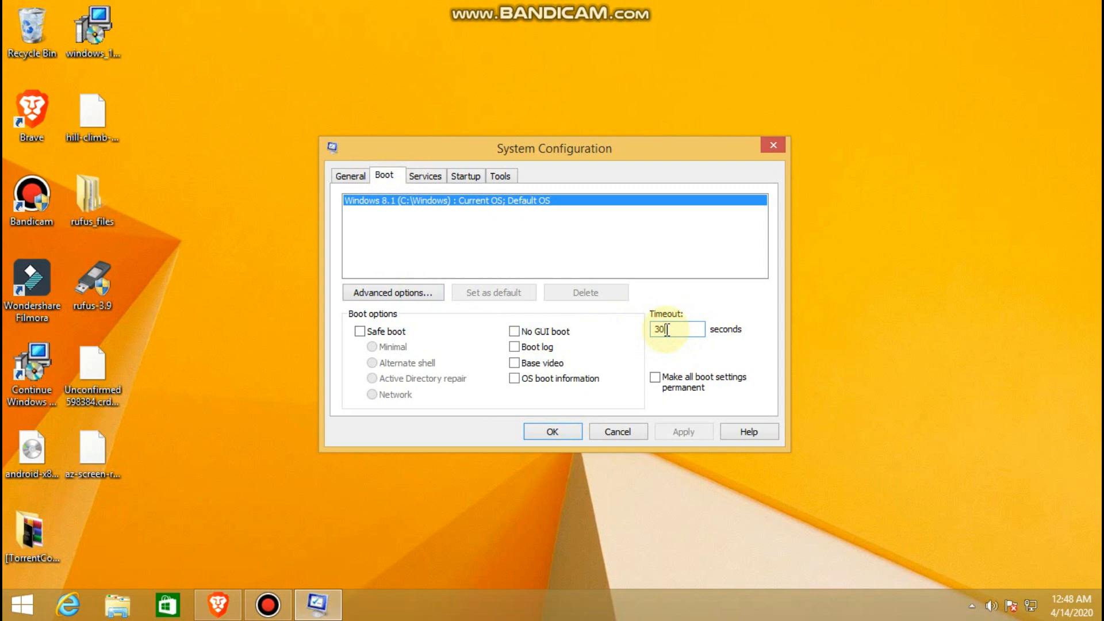
{"action": "left_click_drag", "start_coordinate": [666, 330], "coordinate": [659, 332]}
{"action": "key", "text": "BackSpace"}
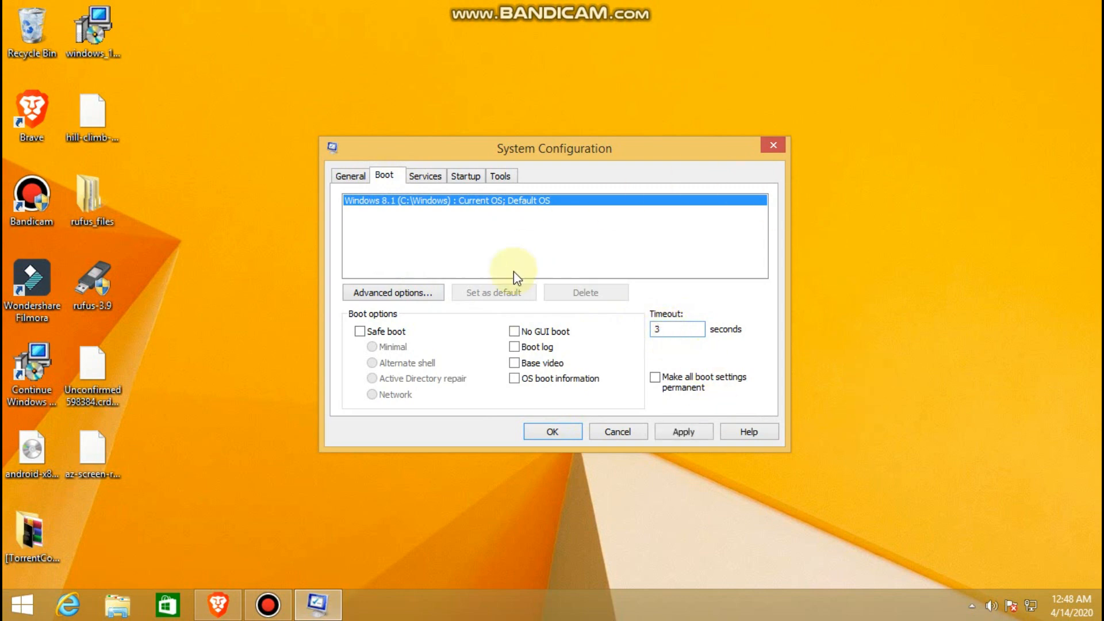
{"action": "left_click", "coordinate": [514, 332]}
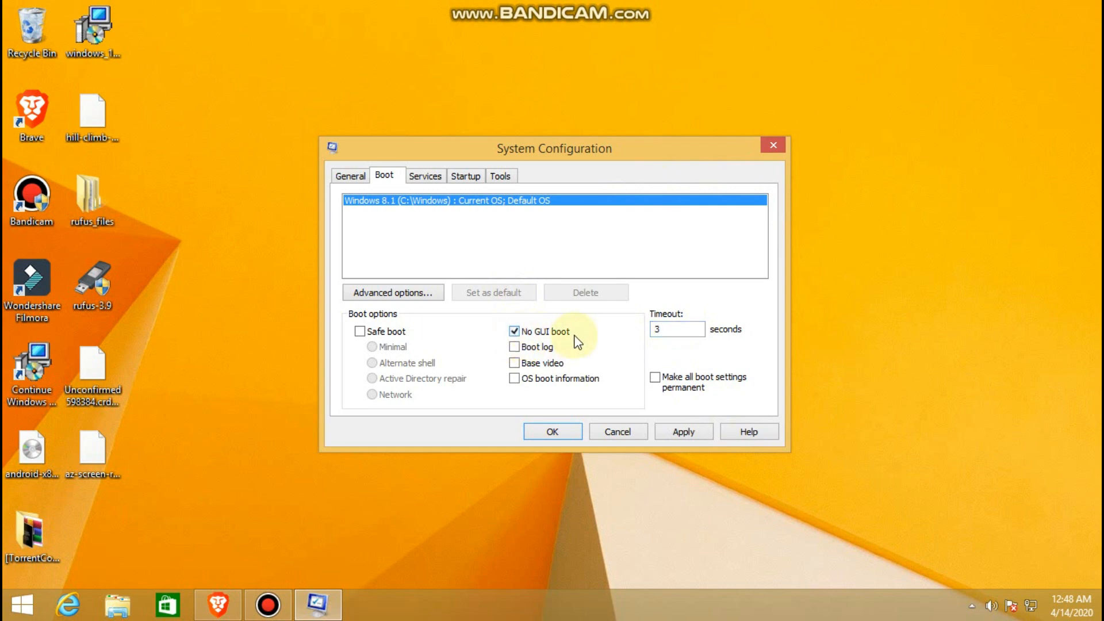
Confirm the boot changes and exit without restarting, with "Don't show this message again" ticked, and refresh the desktop.
{"action": "left_click", "coordinate": [555, 432]}
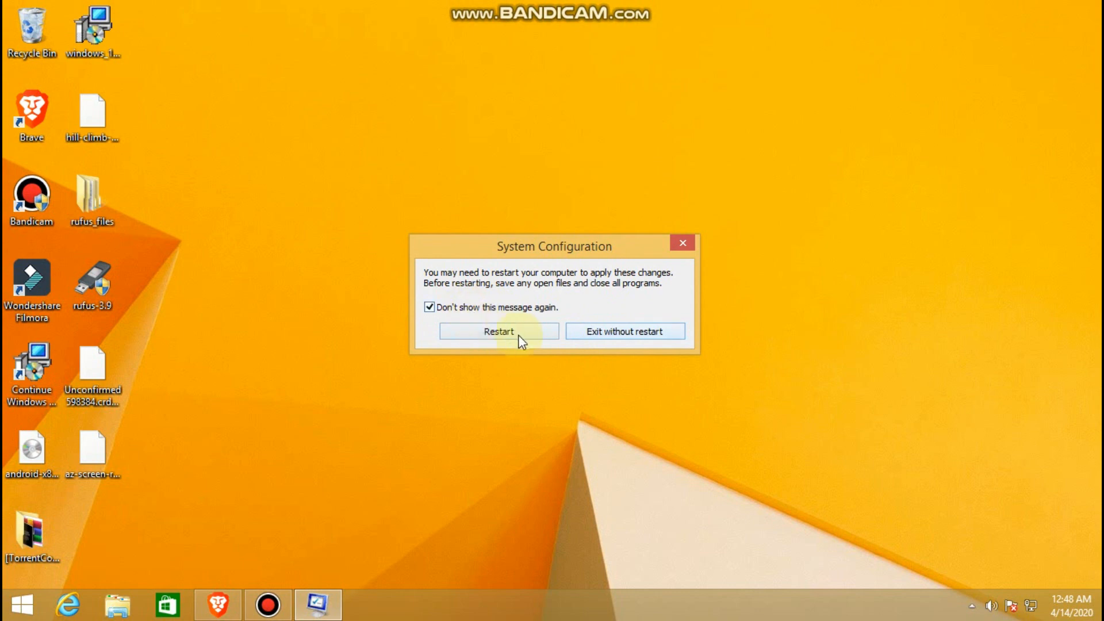
{"action": "left_click", "coordinate": [609, 332]}
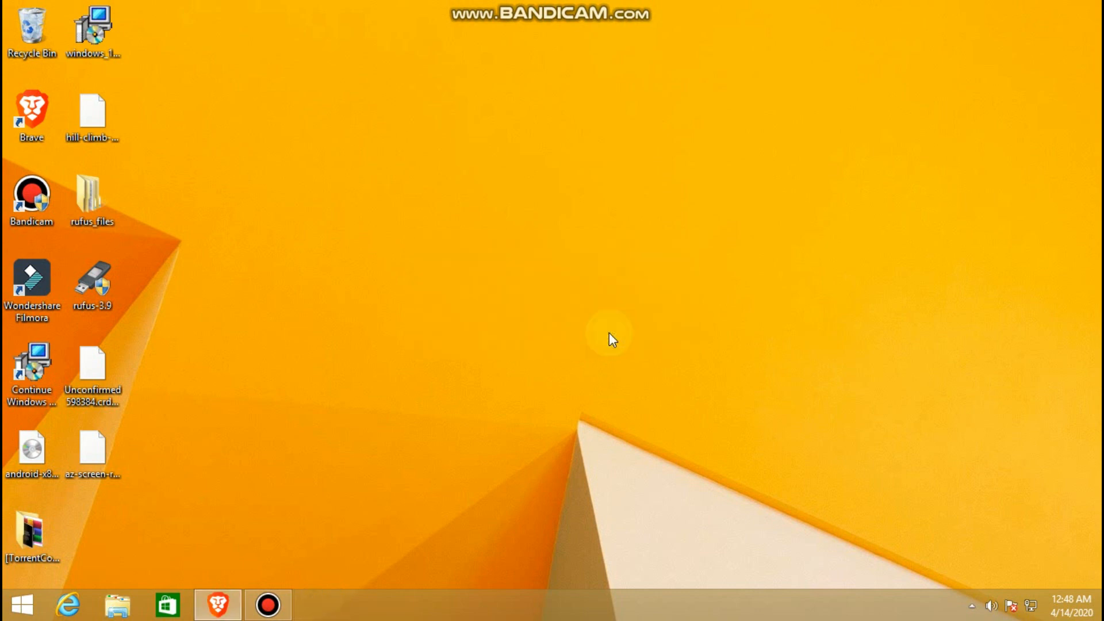
{"action": "right_click", "coordinate": [487, 246]}
{"action": "left_click", "coordinate": [527, 291]}
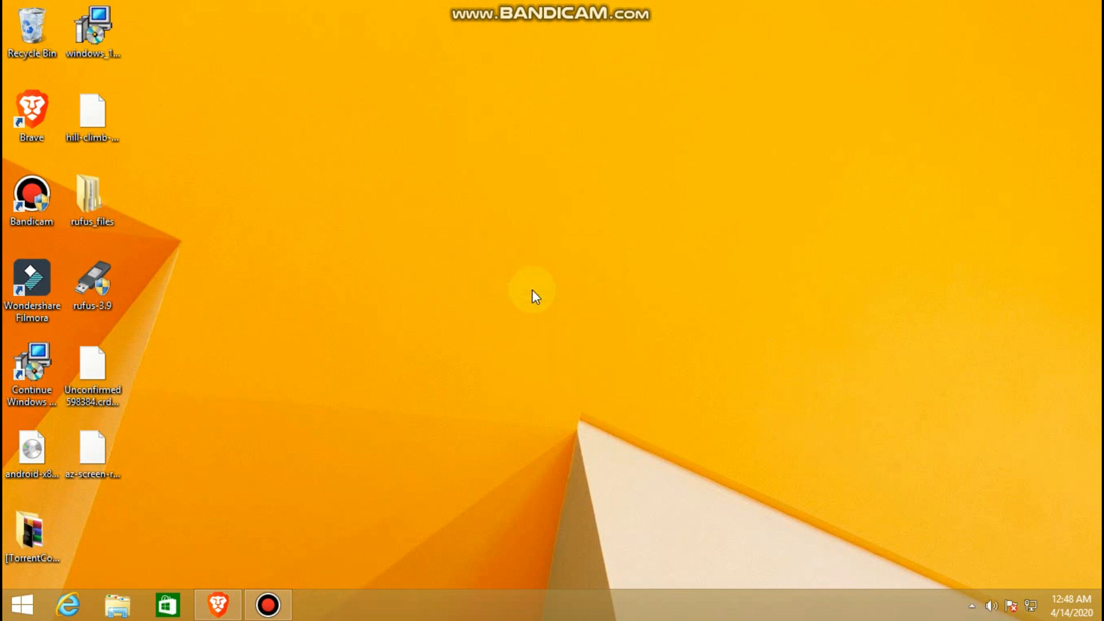